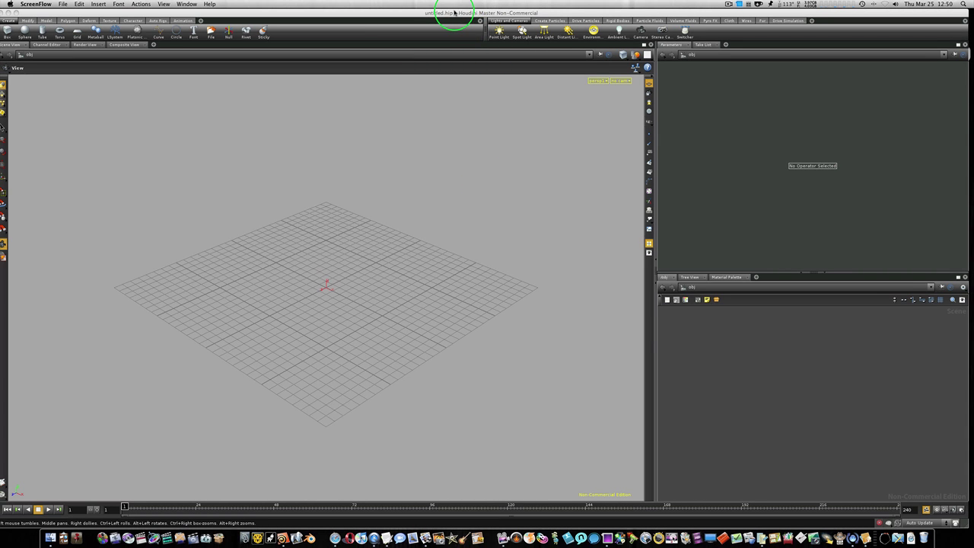
- Bring the Houdini window with the empty untitled scene to the front
drag(454, 13, 459, 12)
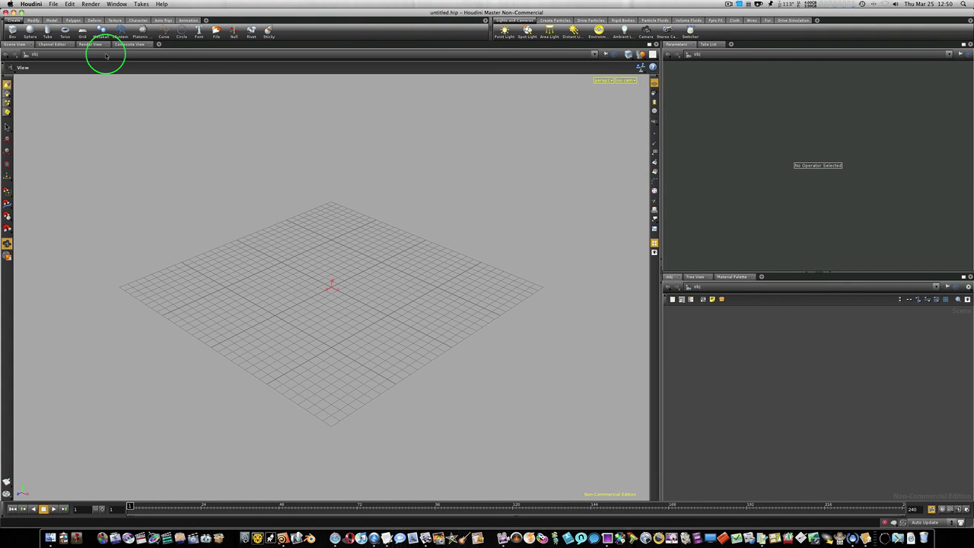
- Create a grid object, hide the reference grid, and move grid1 left inside grid_object1
click(82, 32)
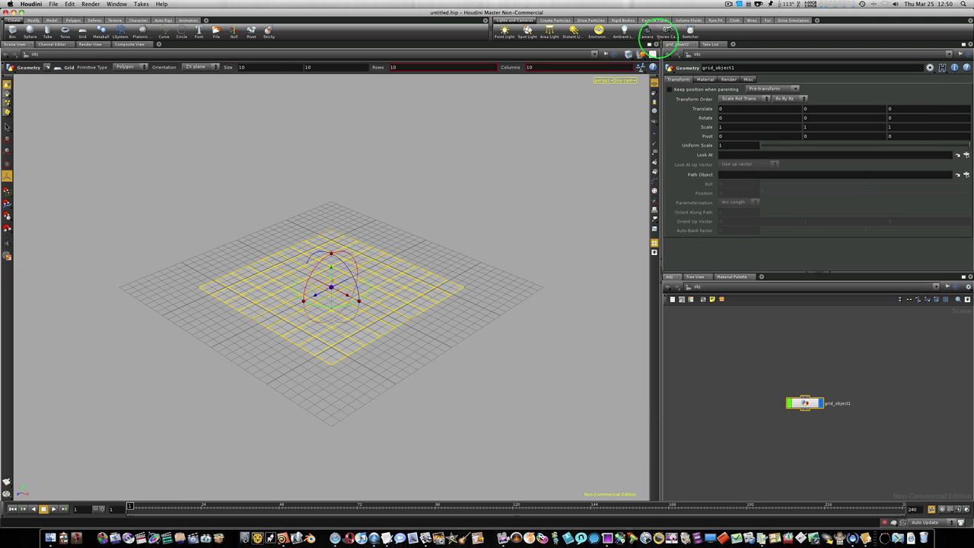
click(654, 83)
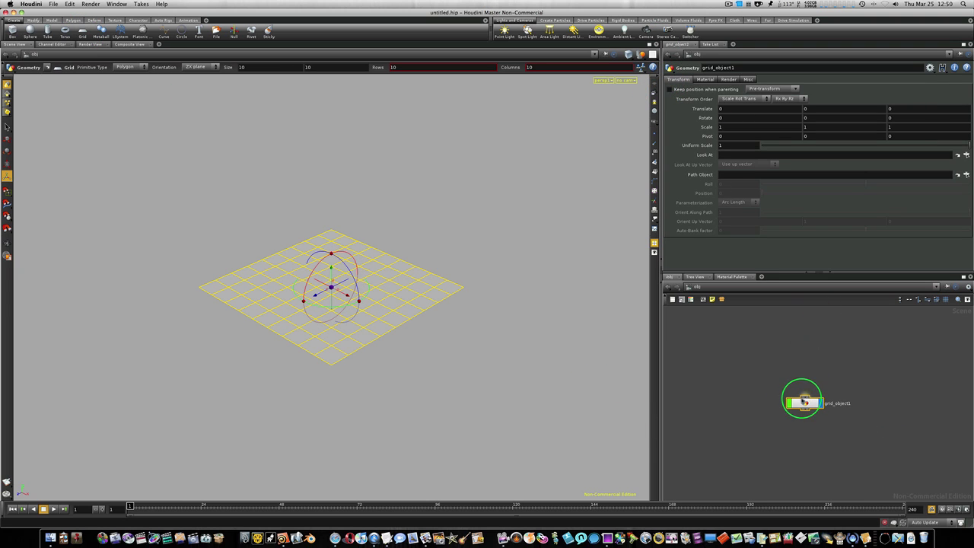
double_click(803, 402)
click(811, 346)
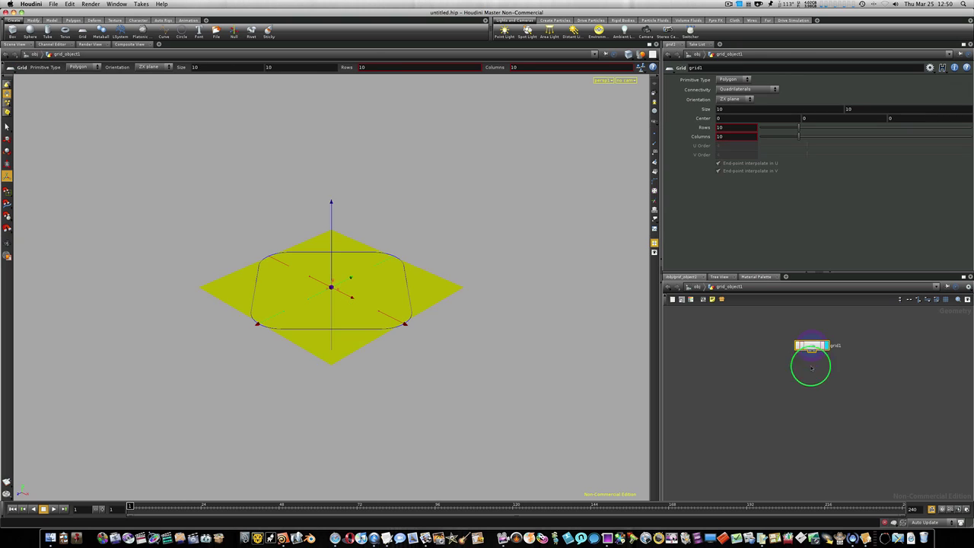
drag(811, 346, 753, 351)
- Add a Transform node under grid1 with the Tab menu
key(Tab)
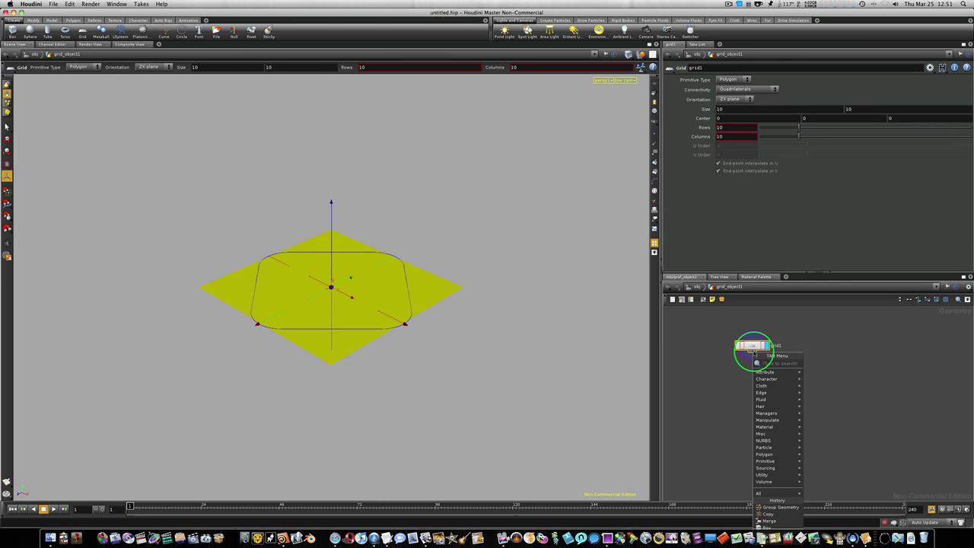
text(transform)
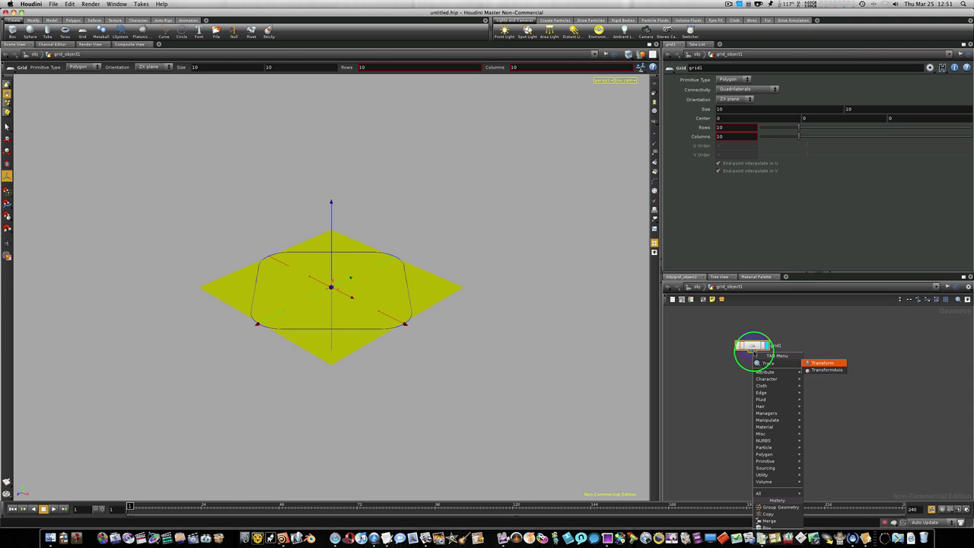
key(Return)
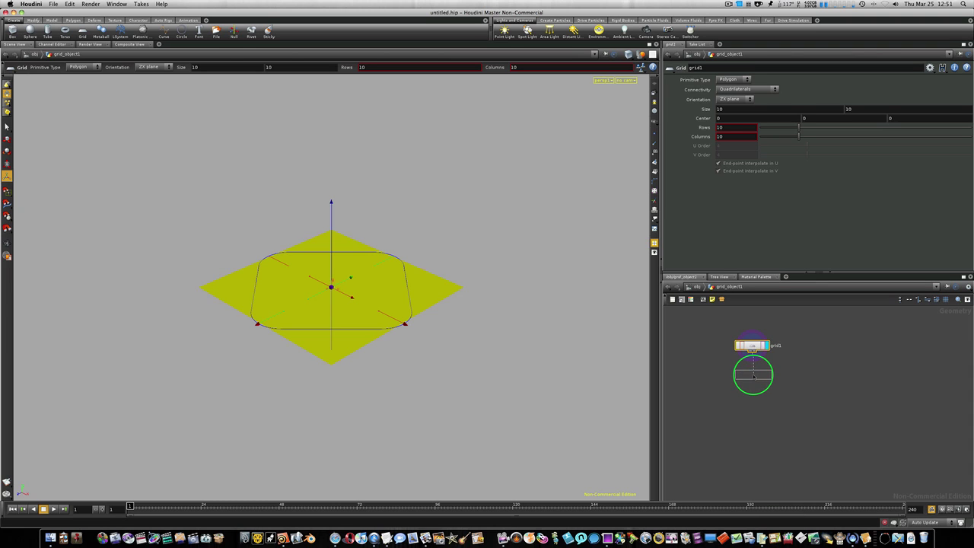
- Wire the Transform below grid1, raise Translate Y to 9.2, and search for a Sort node
click(753, 374)
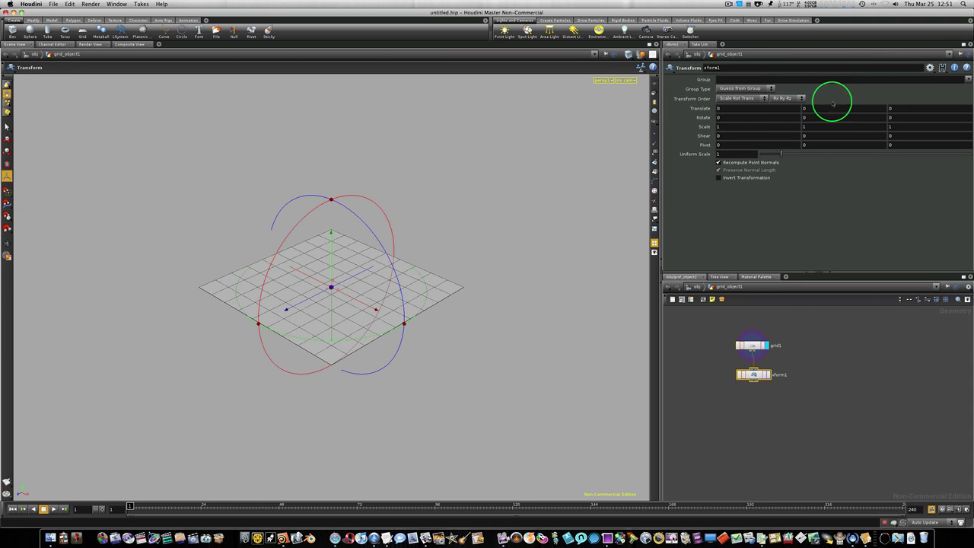
middle_drag(811, 111, 966, 112)
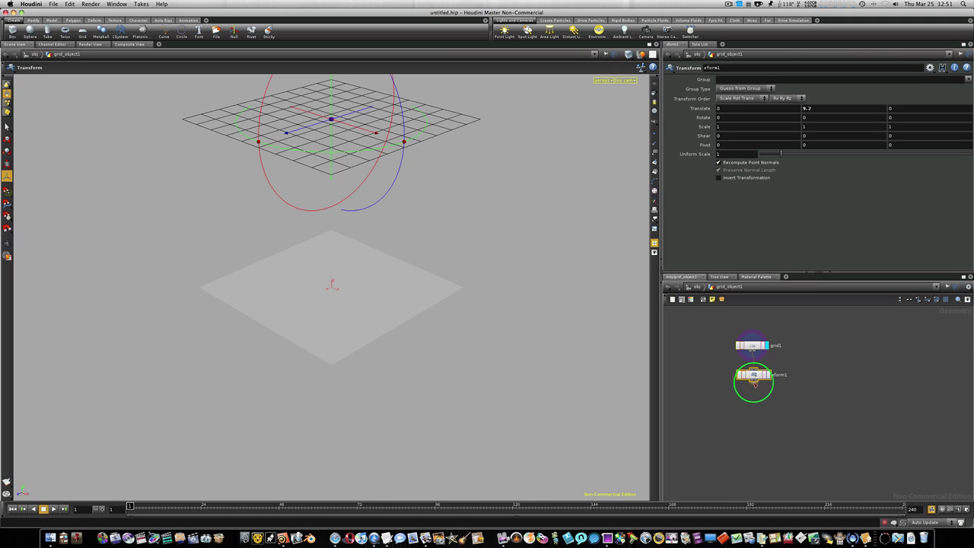
key(Tab)
text(sort)
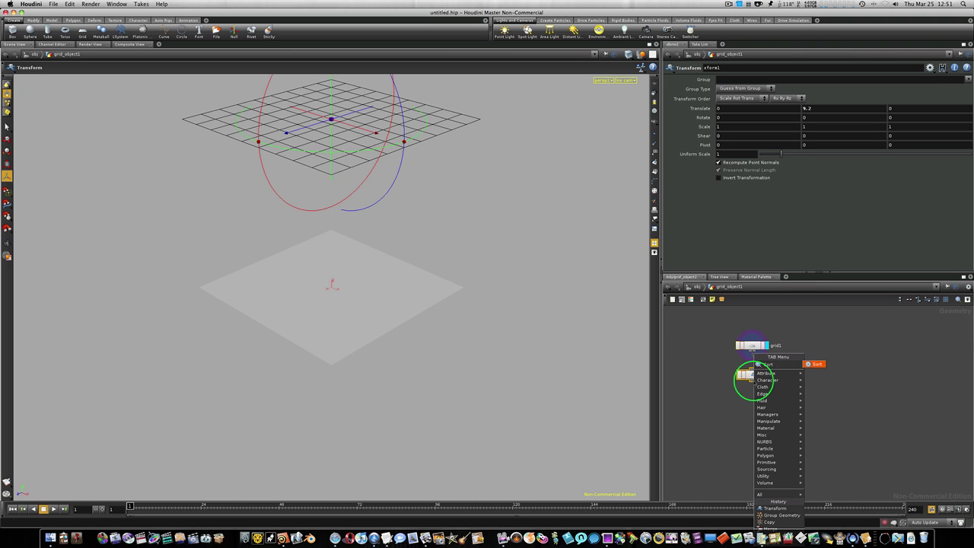
- Add sort1 below xform1 with Point Sort set to Random and point numbers shown
click(814, 363)
click(757, 400)
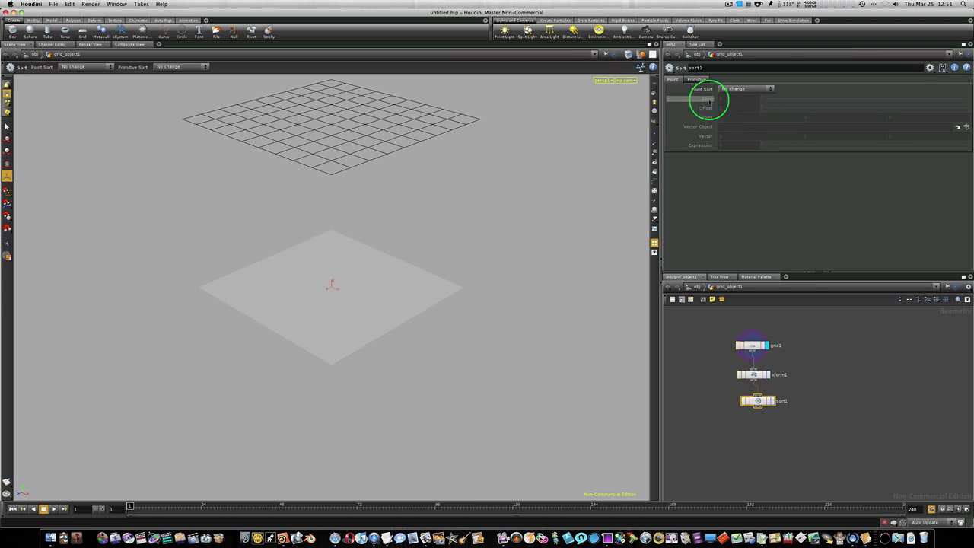
click(735, 92)
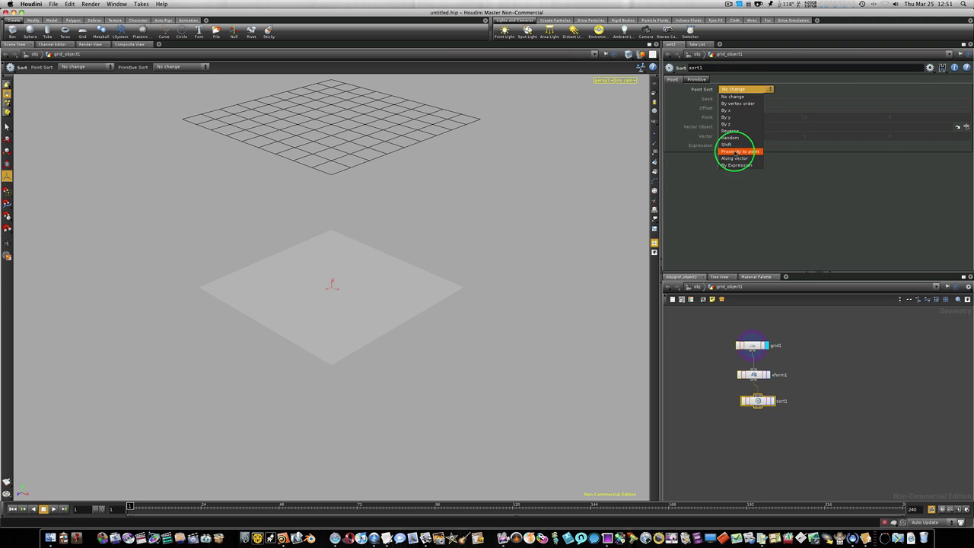
click(732, 138)
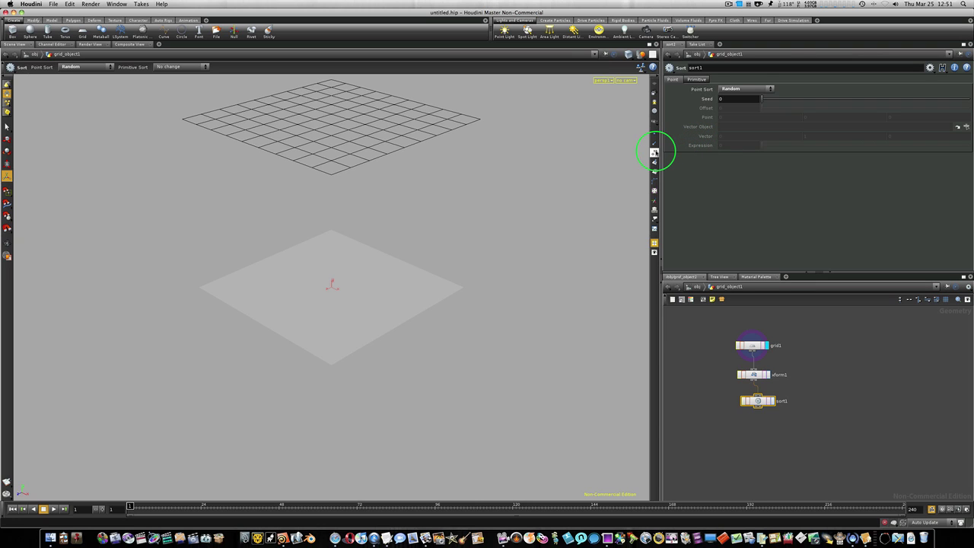
click(653, 152)
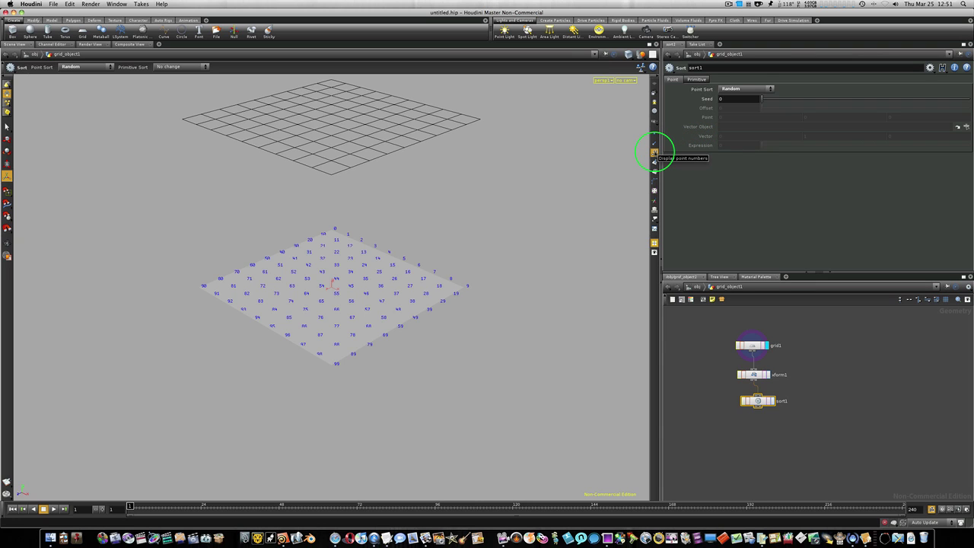
- Compare xform1's sequential point numbering with sort1's random order by switching display flags
click(771, 401)
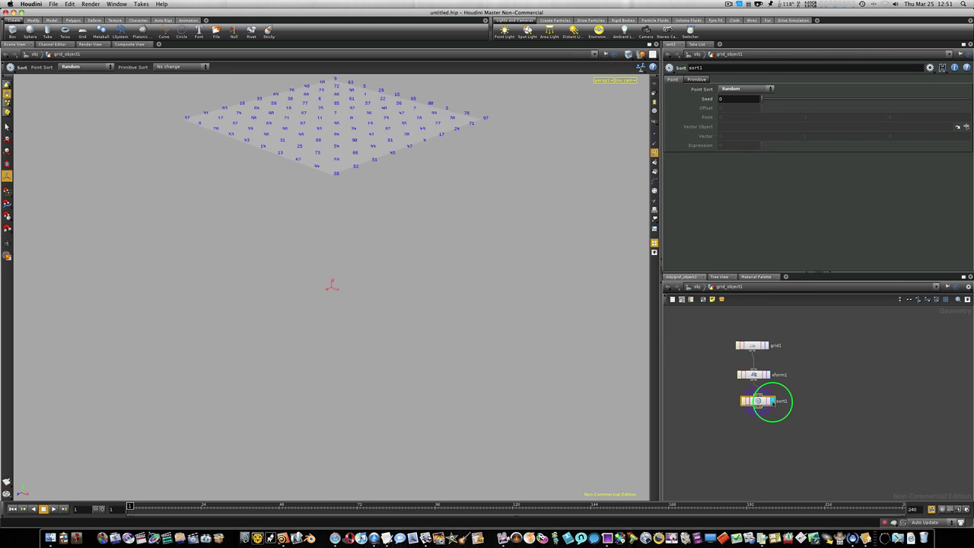
key(Escape)
drag(352, 152, 317, 138)
key(Return)
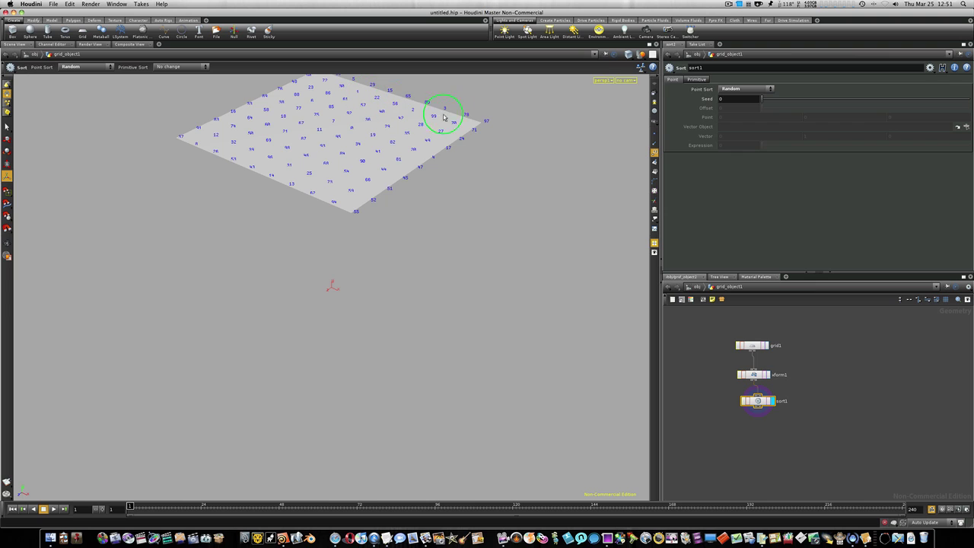
click(765, 374)
click(766, 374)
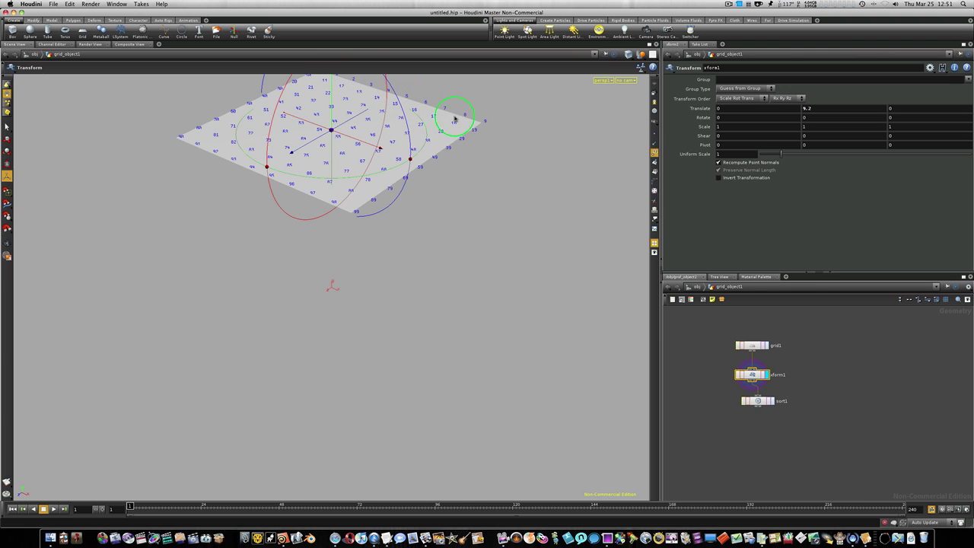
click(761, 401)
click(765, 401)
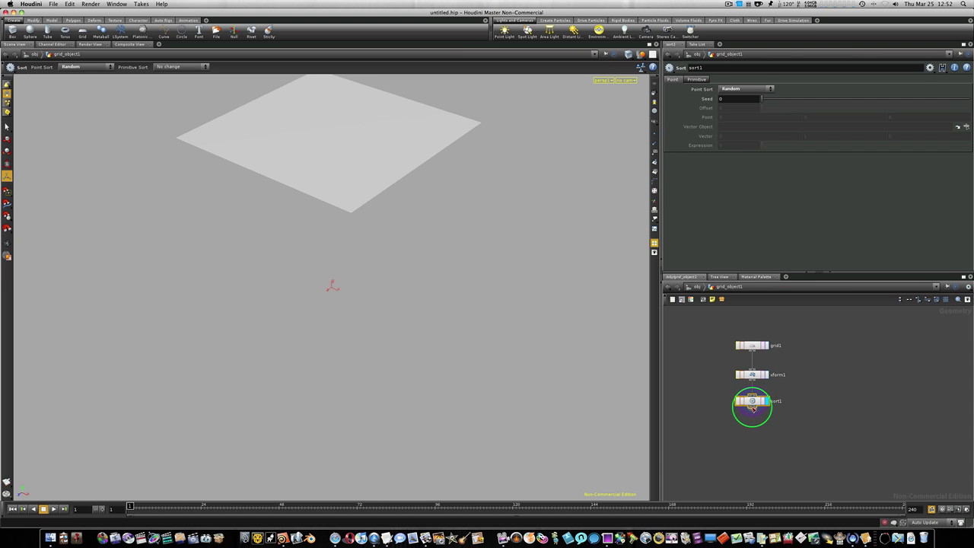
- Add a Particle node, particle1, wired below sort1
key(Tab)
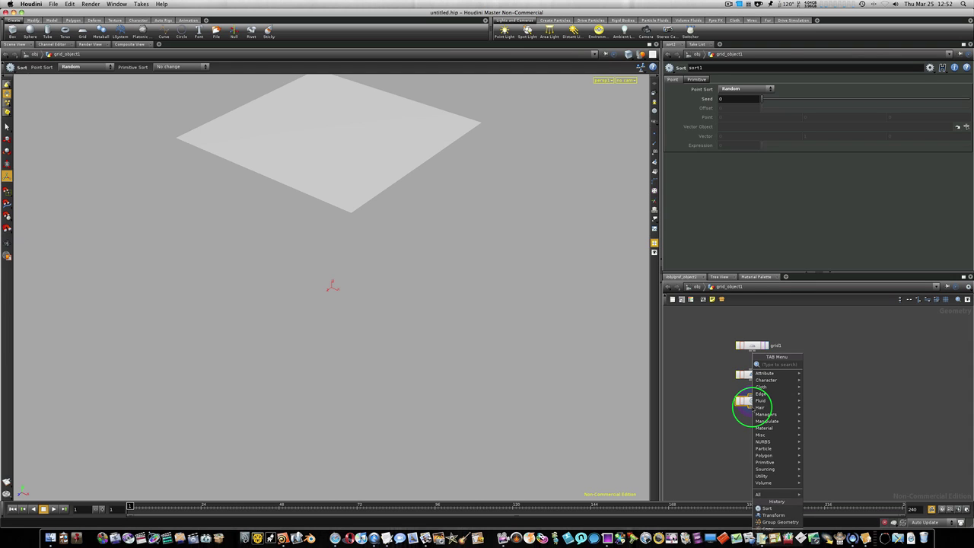
text(Particle)
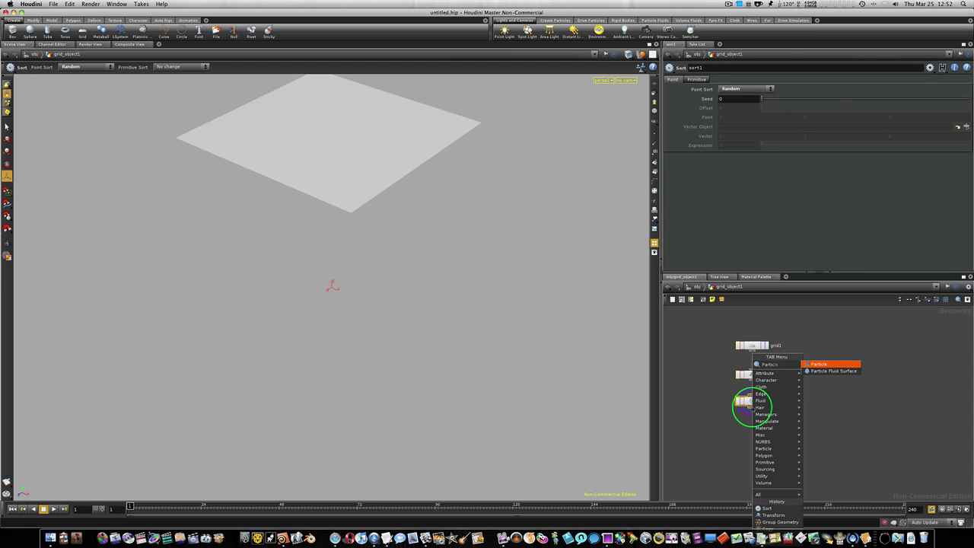
click(811, 365)
click(758, 428)
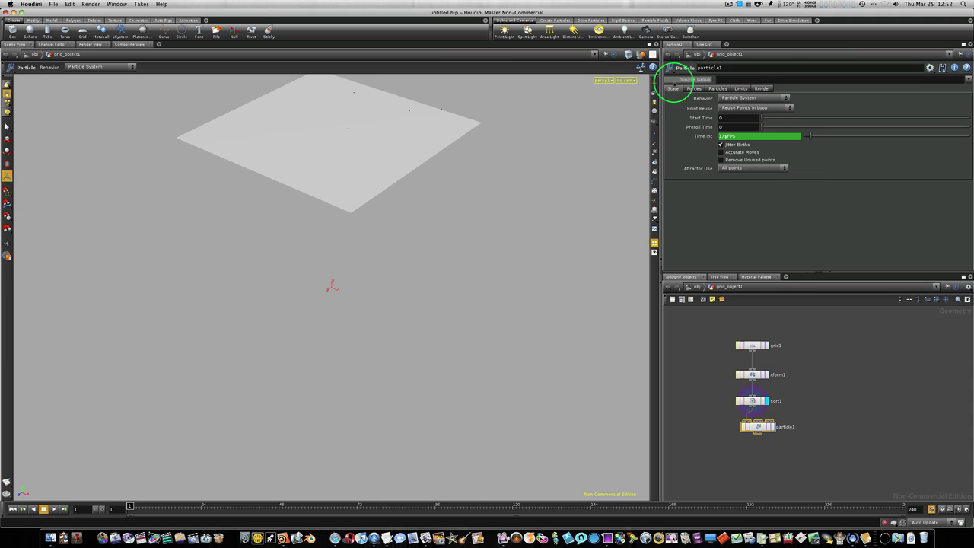
- Set particle1's External Force Y to -1, play from frame 1, and lower Birth to 2
click(696, 88)
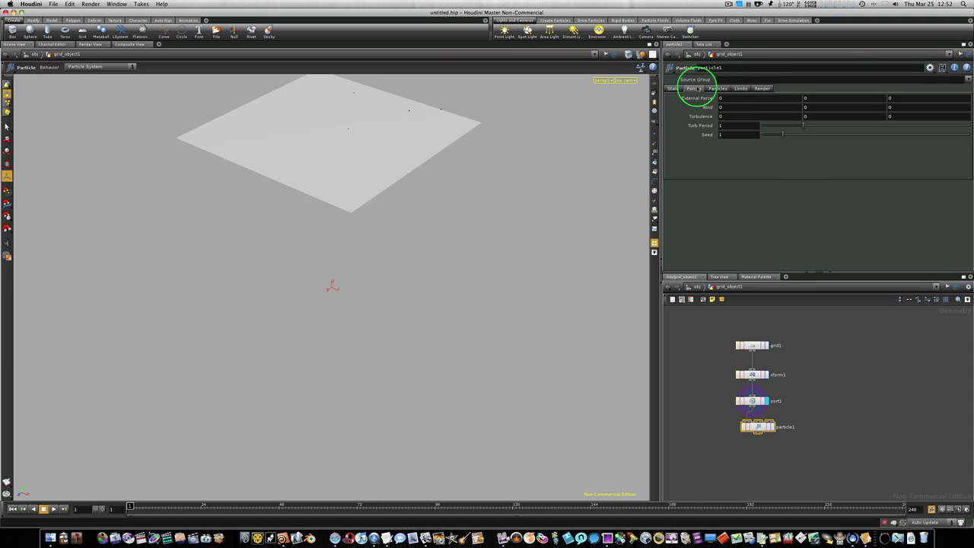
click(812, 99)
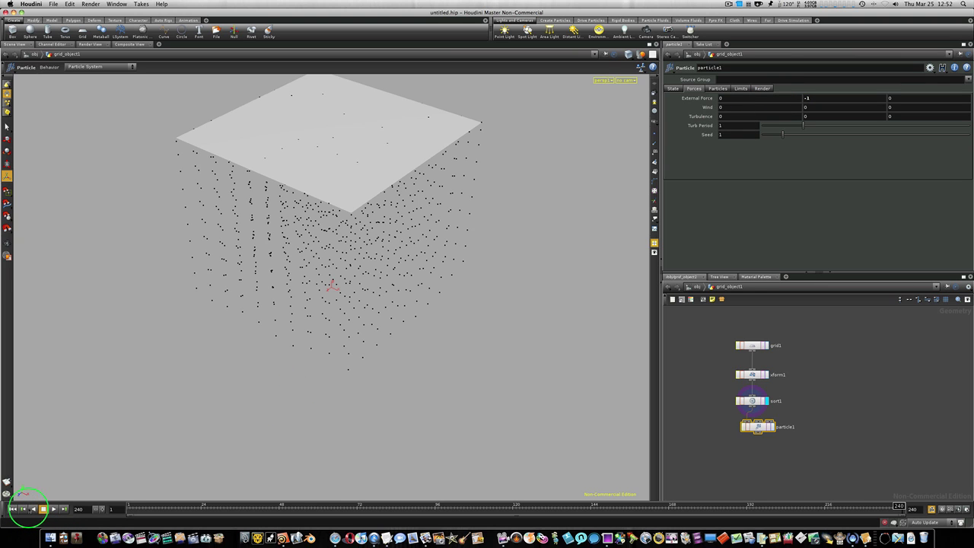
click(28, 508)
click(53, 508)
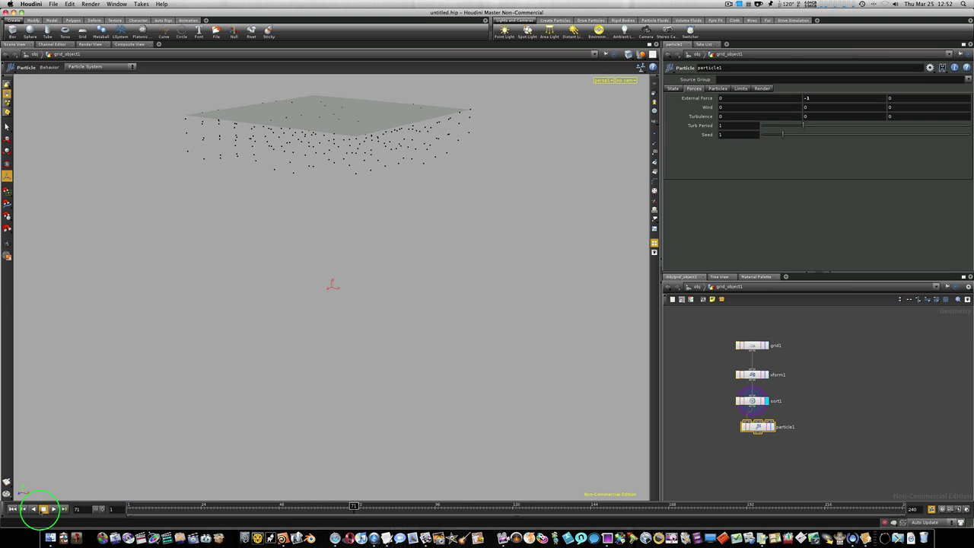
click(717, 89)
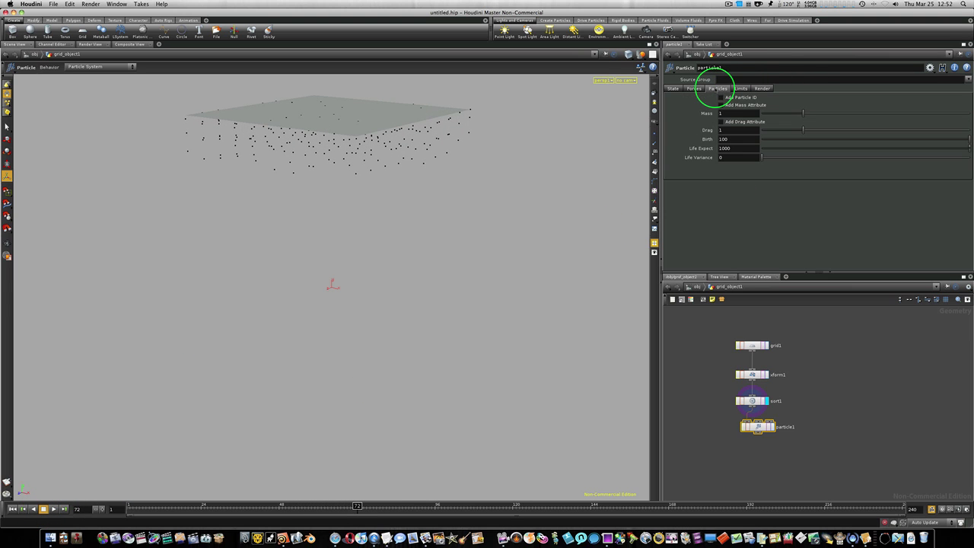
double_click(723, 139)
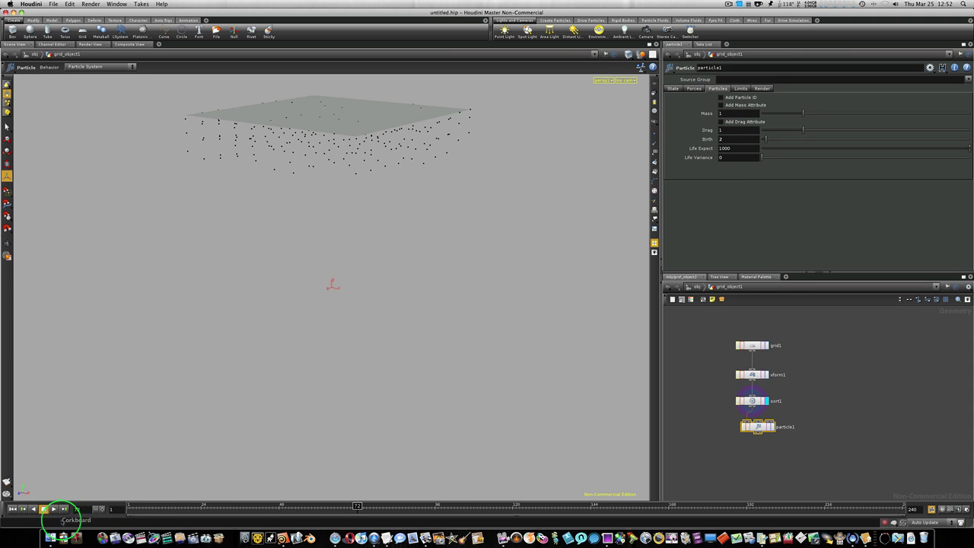
- Display particle1's output and run the simulation briefly before stopping it
click(32, 511)
click(768, 426)
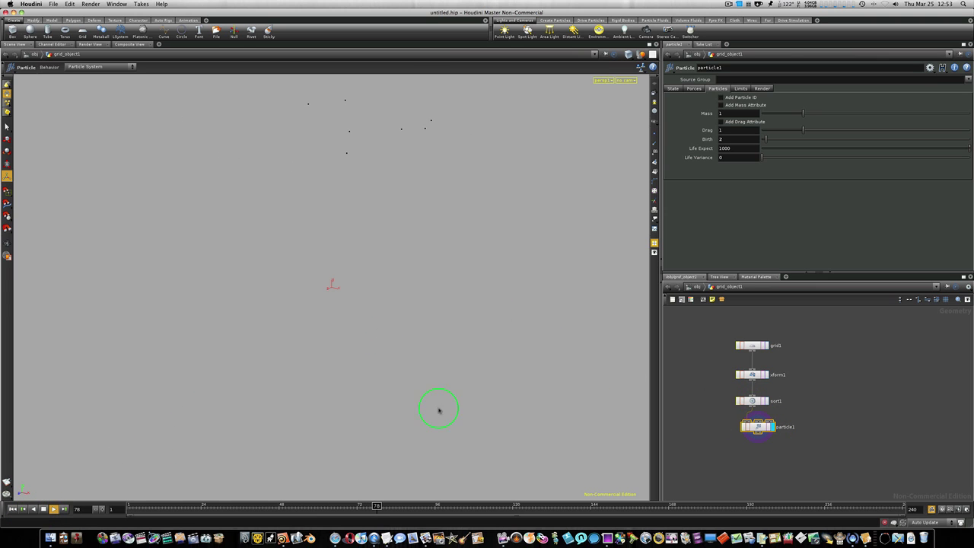
key(Escape)
- Set the animation end frame to 3000 and scrub the timeline to a later frame
click(43, 508)
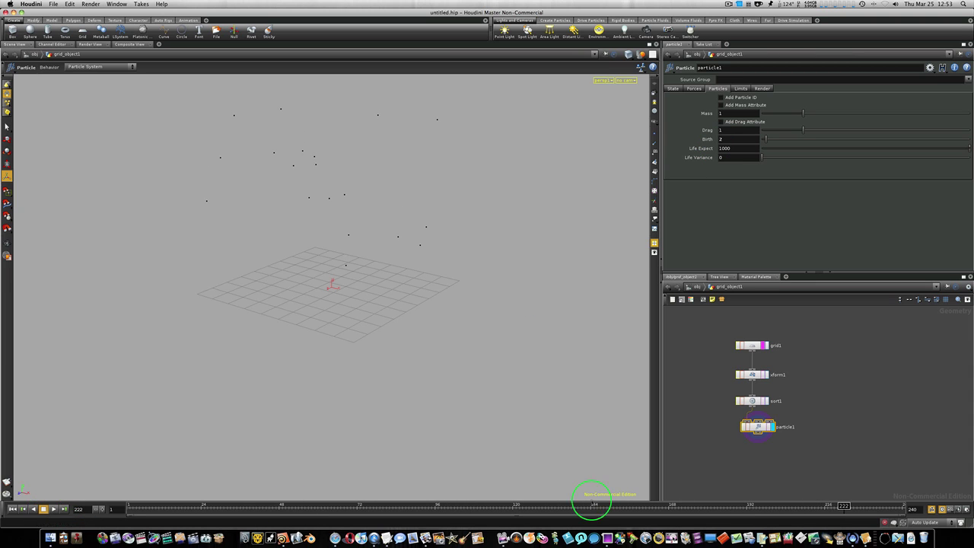
click(959, 509)
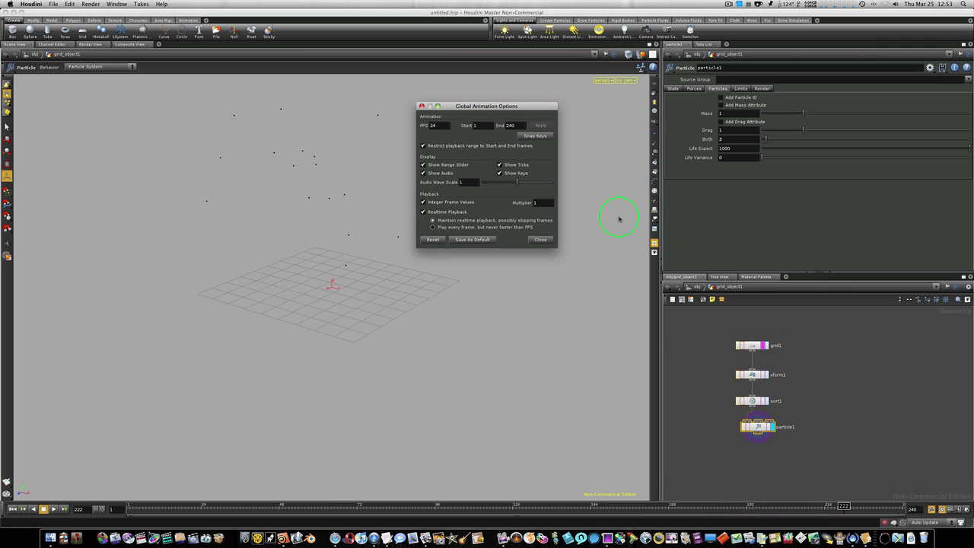
double_click(514, 126)
text(000)
click(538, 125)
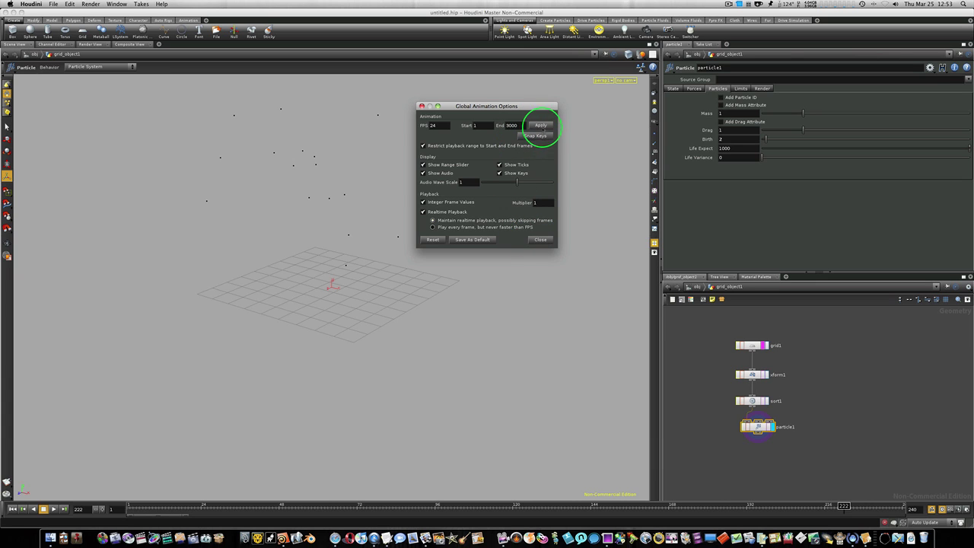
click(540, 125)
click(528, 174)
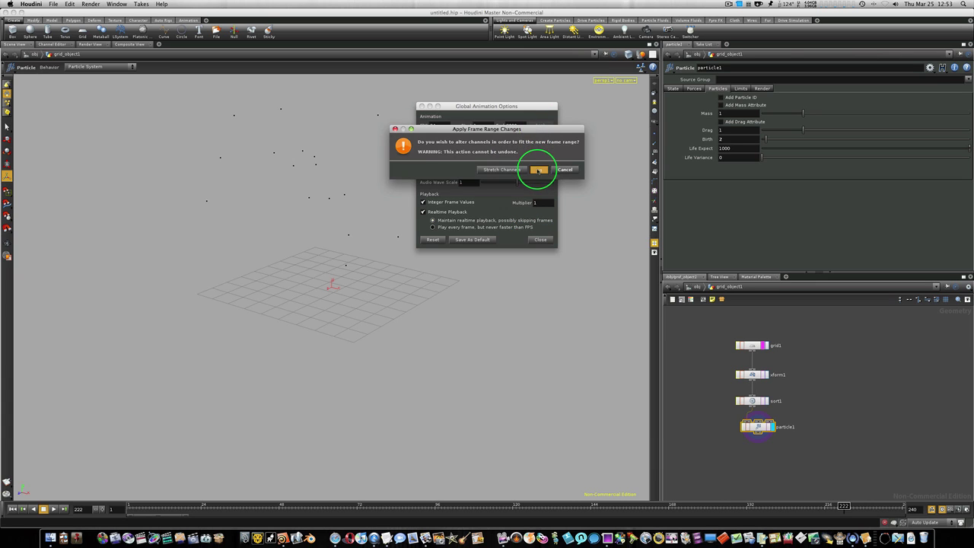
click(541, 240)
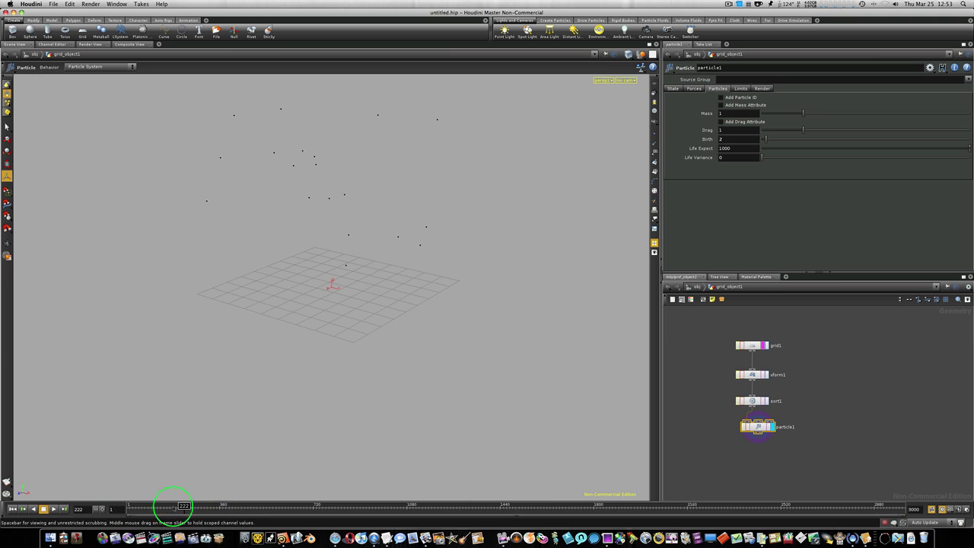
drag(191, 507, 102, 514)
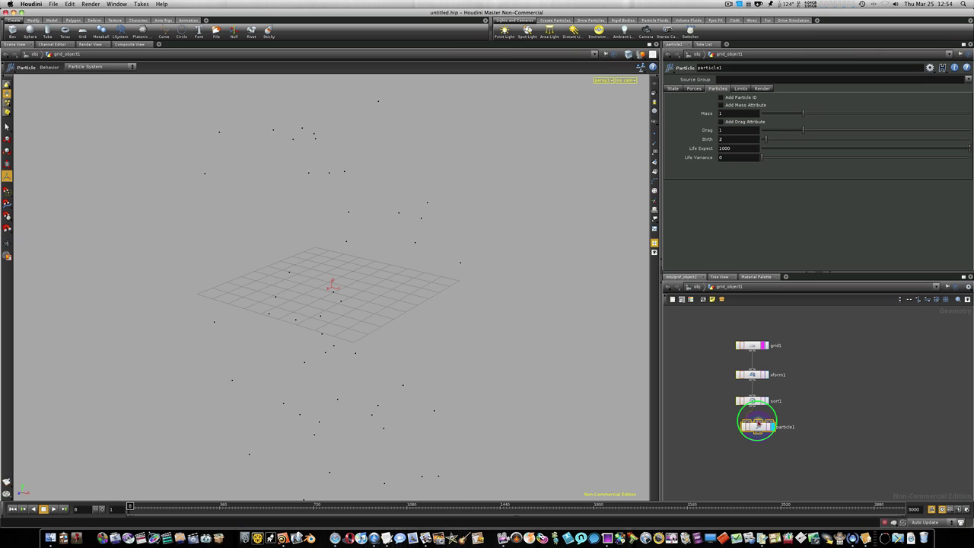
- Turn on Remove Unused Points for particle1 and review its force, birth and limit settings
click(673, 88)
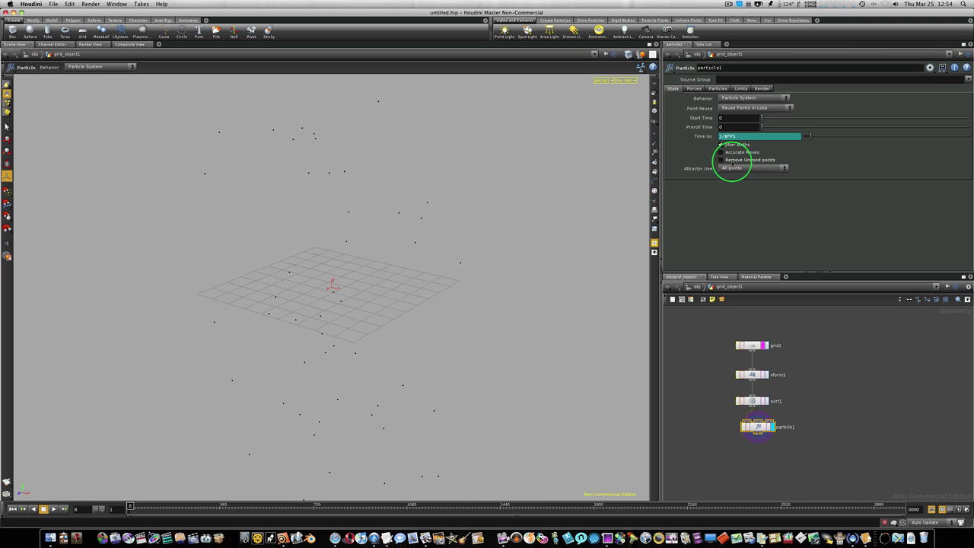
click(694, 88)
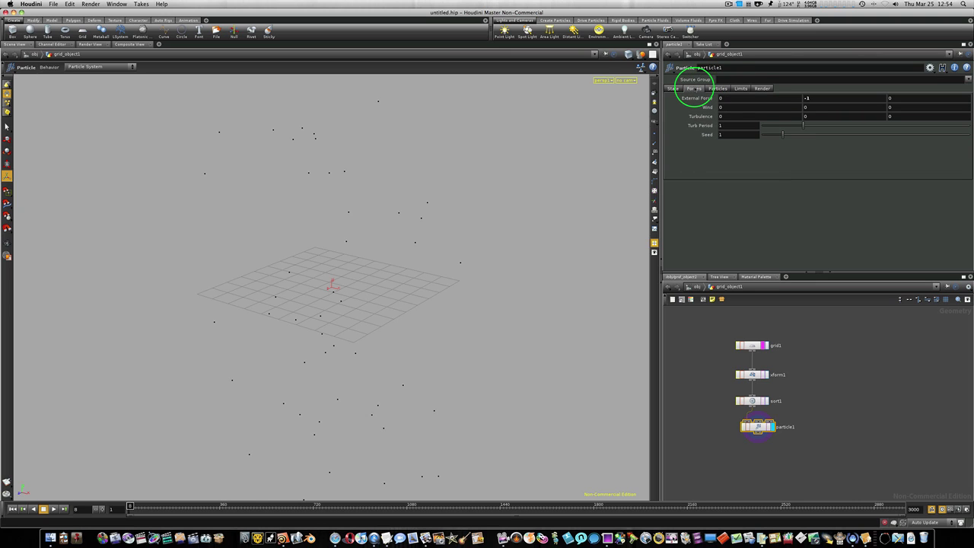
click(717, 88)
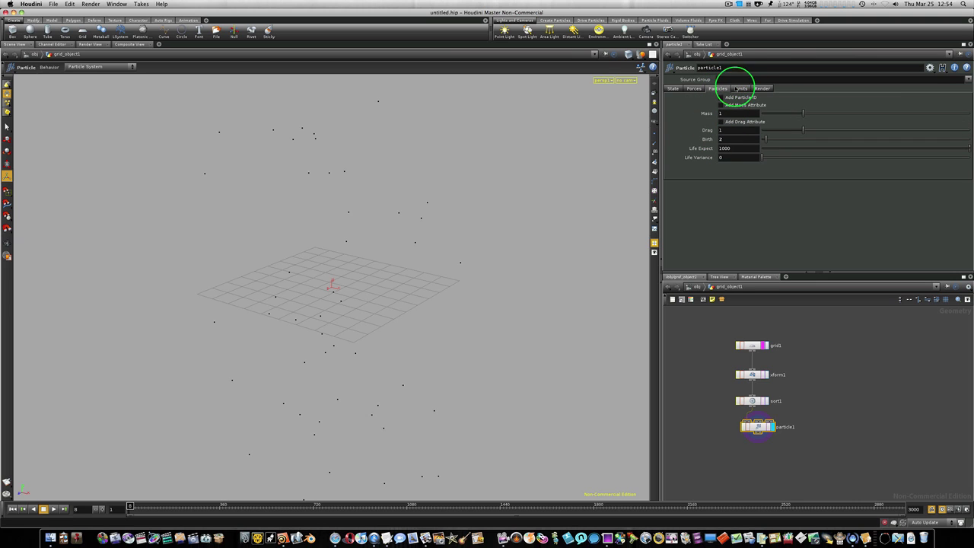
click(738, 88)
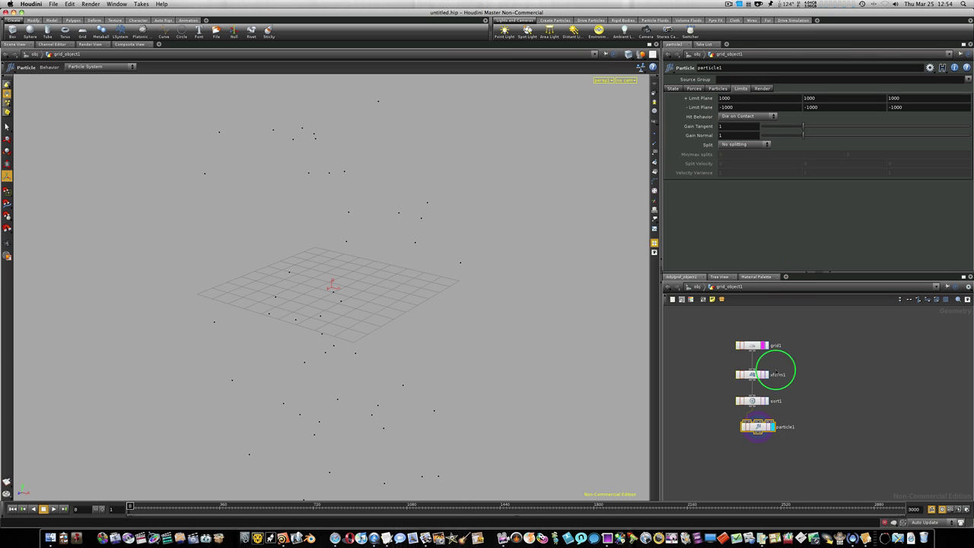
- Connect grid1 into particle1's collision input and play the simulation
drag(757, 426, 790, 428)
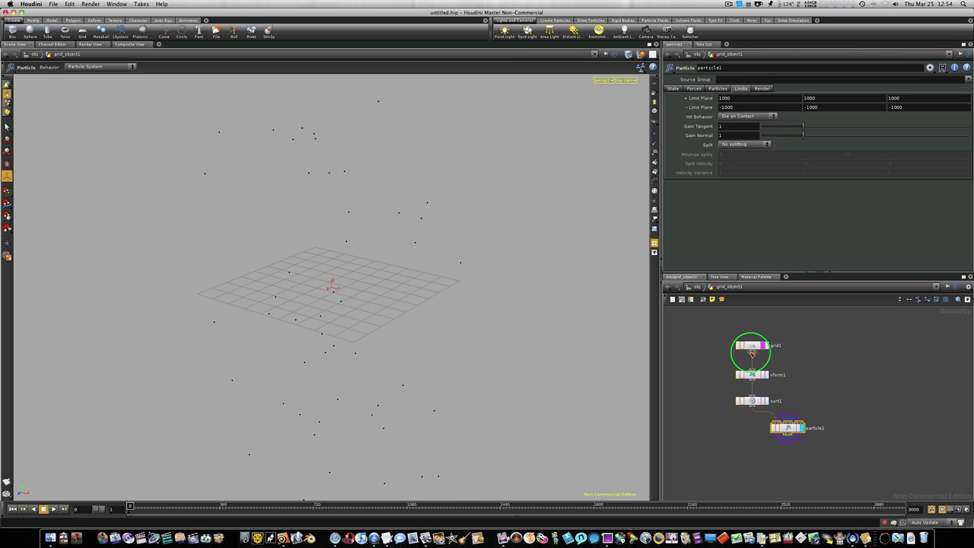
drag(752, 353, 787, 428)
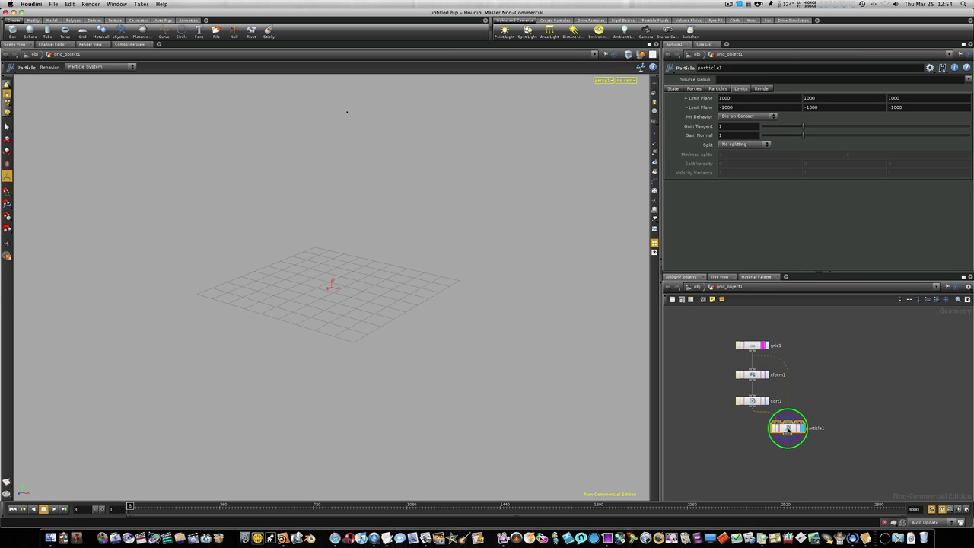
click(54, 509)
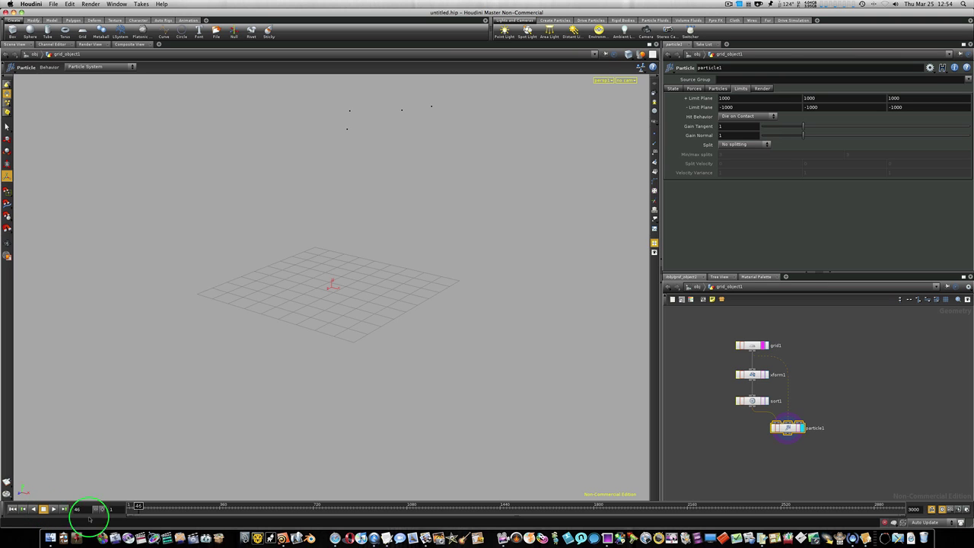
click(141, 506)
- Scrub to frames 501 and 700, orbit edge-on to check collisions, then rewind to frame 1
drag(141, 508, 332, 522)
drag(342, 338, 321, 304)
drag(335, 502, 107, 511)
drag(304, 350, 387, 404)
key(Return)
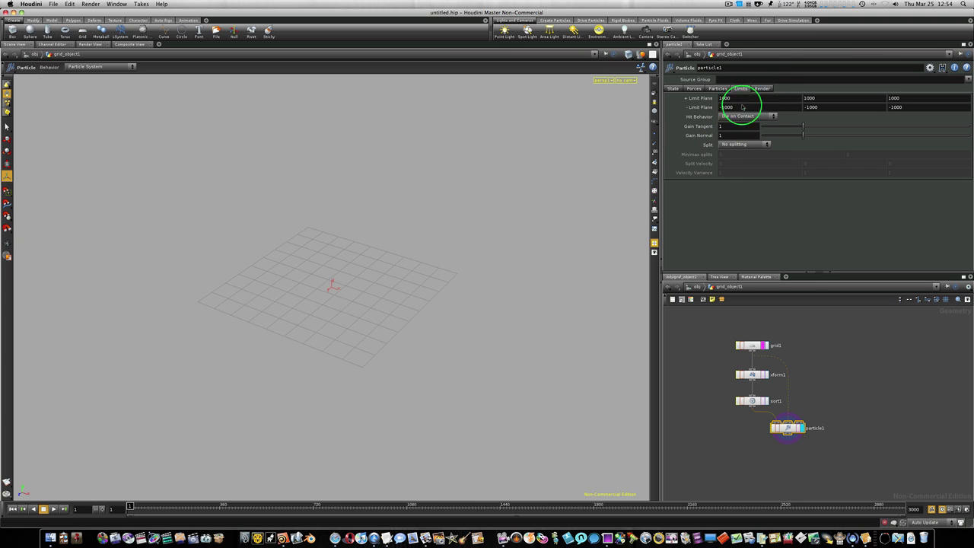
- Set particle1's Split to Split on Contact, with Split Velocity 0 .5 0 and Velocity Variance .5 0 .5
click(742, 145)
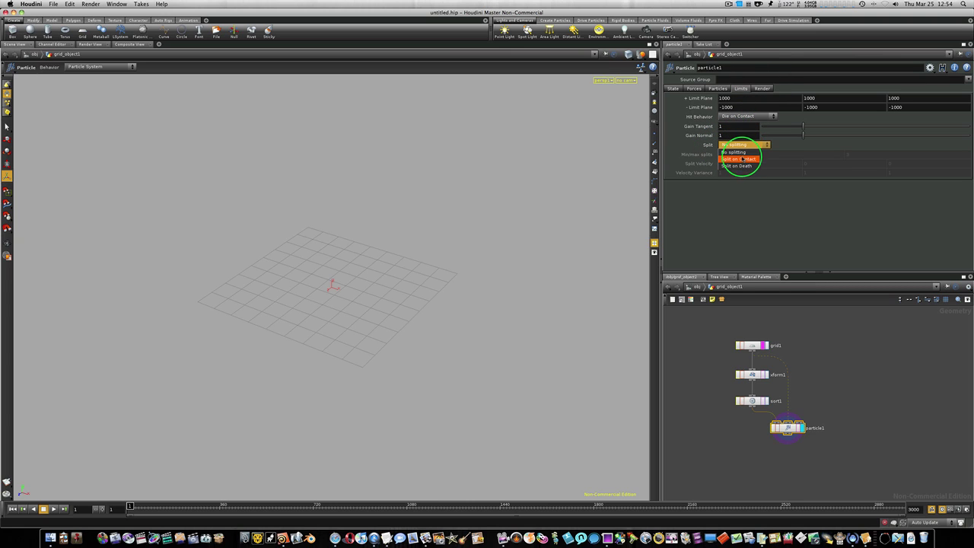
click(738, 160)
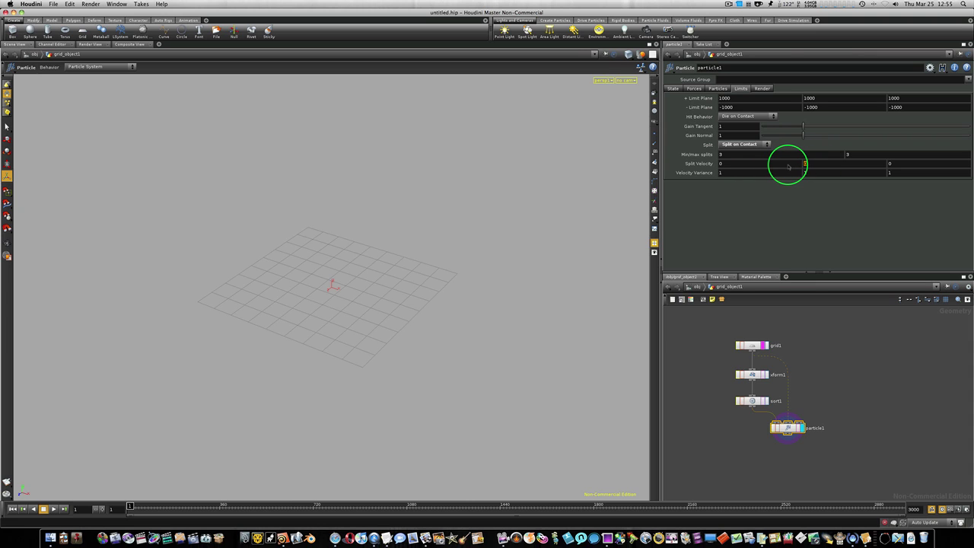
text(.5)
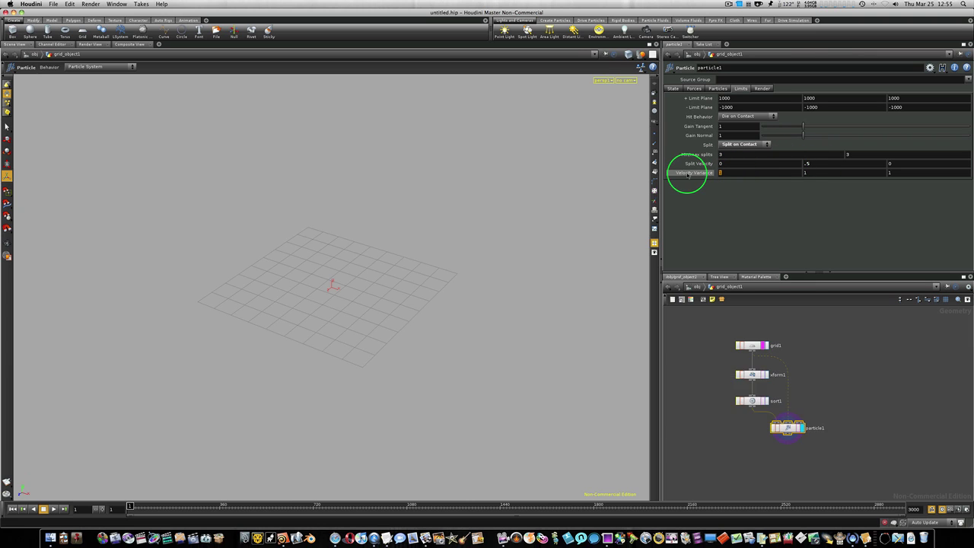
text(.5)
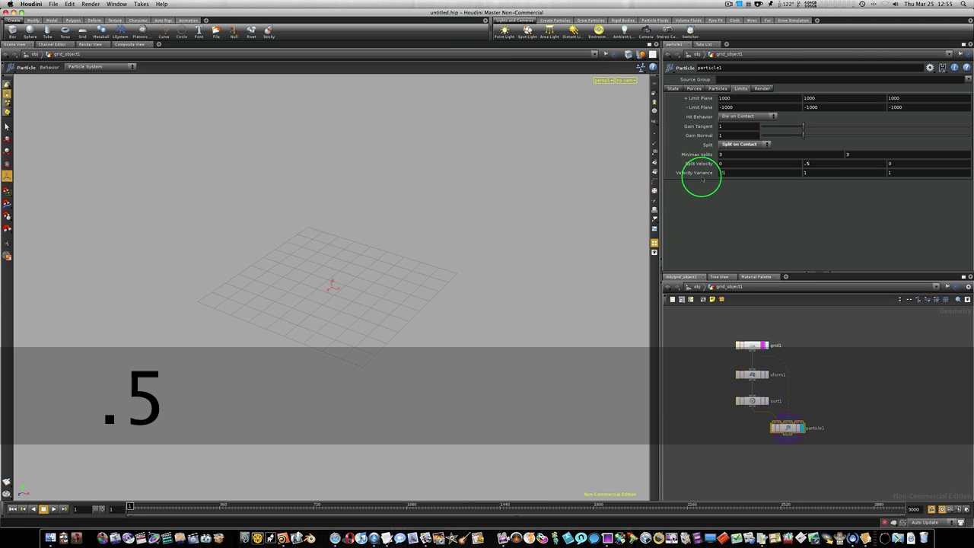
click(808, 173)
text(0)
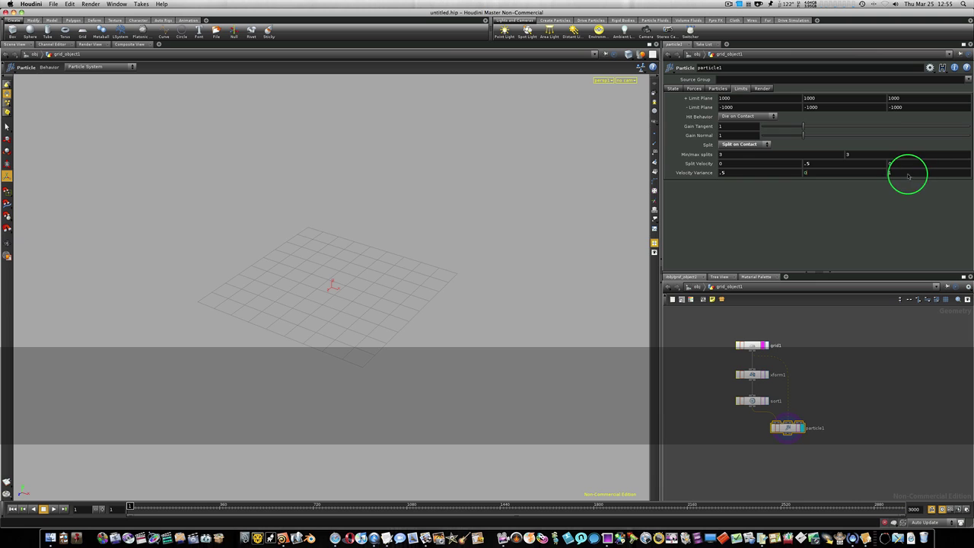
key(Tab)
text(.5)
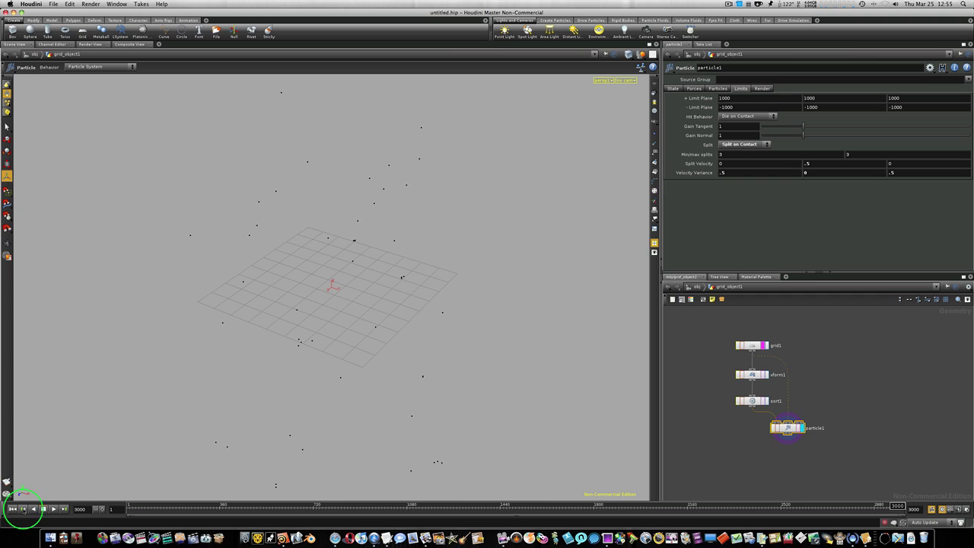
- Scrub the simulation to frame 493 and orbit to a near edge-on view of the grid
drag(130, 506, 258, 508)
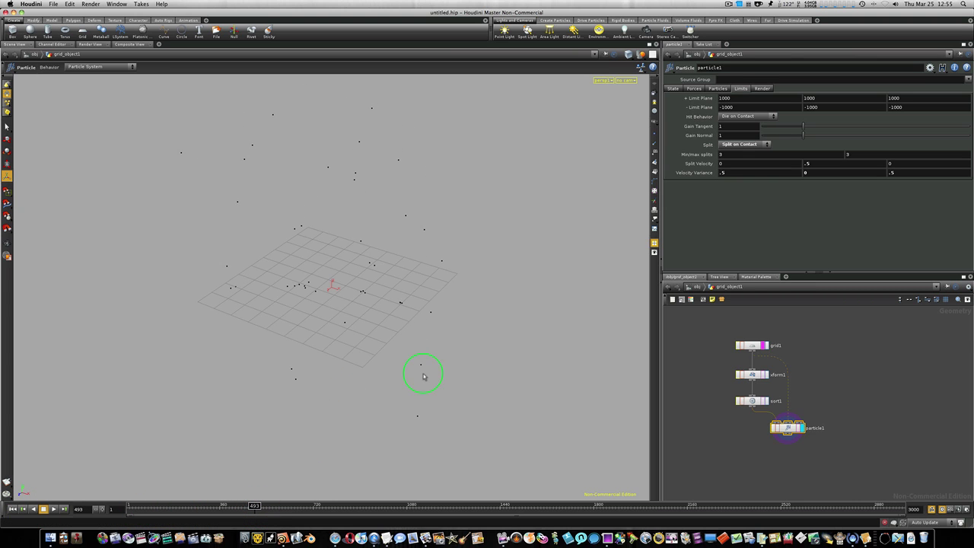
key(Escape)
drag(369, 343, 366, 338)
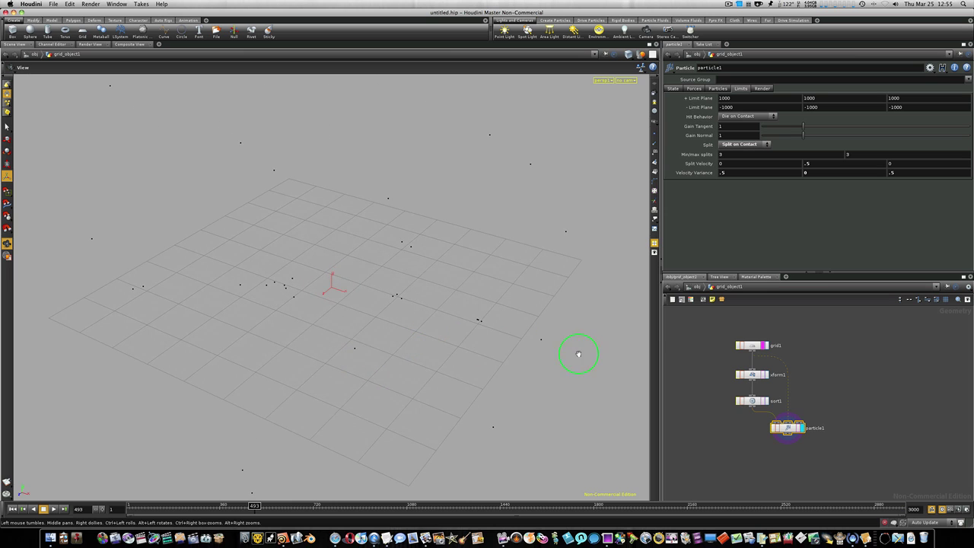
drag(495, 391, 452, 333)
key(Return)
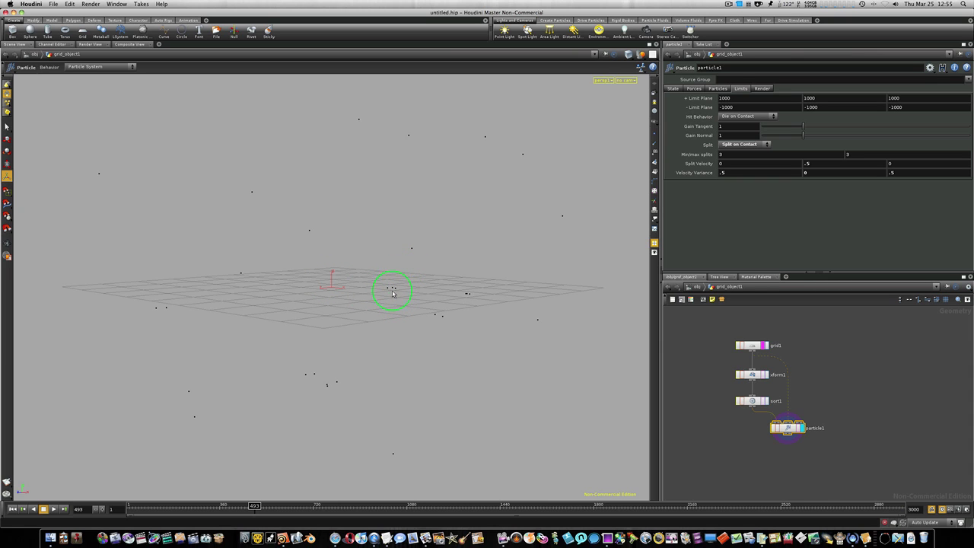
- Rewind, scrub to frame 290, orbit the scene, advance to frame 691, then stop playback
click(131, 505)
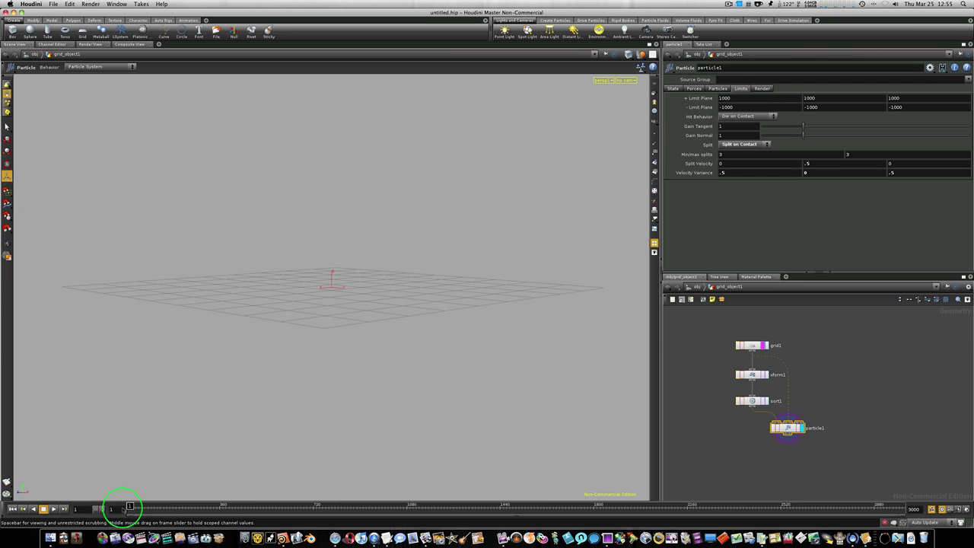
drag(141, 509, 233, 511)
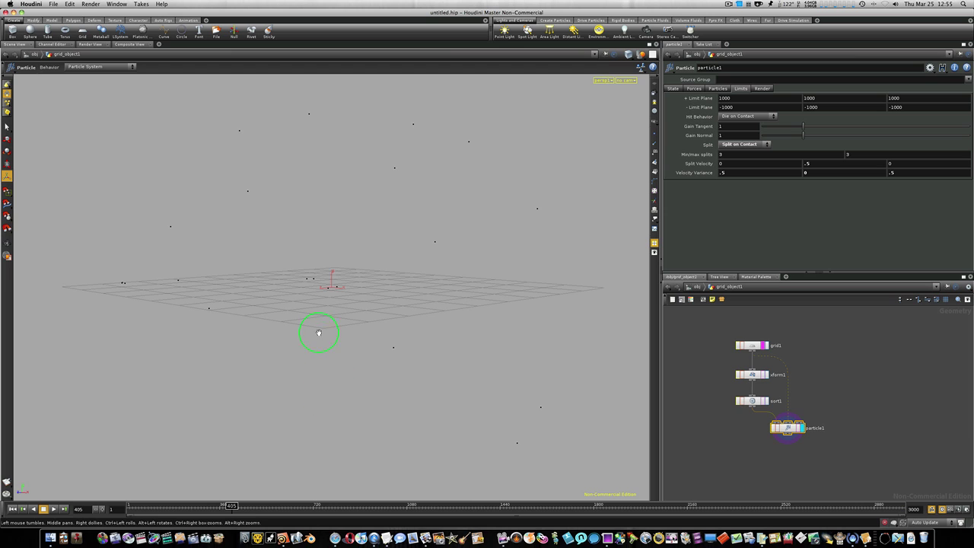
key(Escape)
drag(320, 330, 250, 387)
key(Return)
click(221, 506)
drag(232, 508, 304, 511)
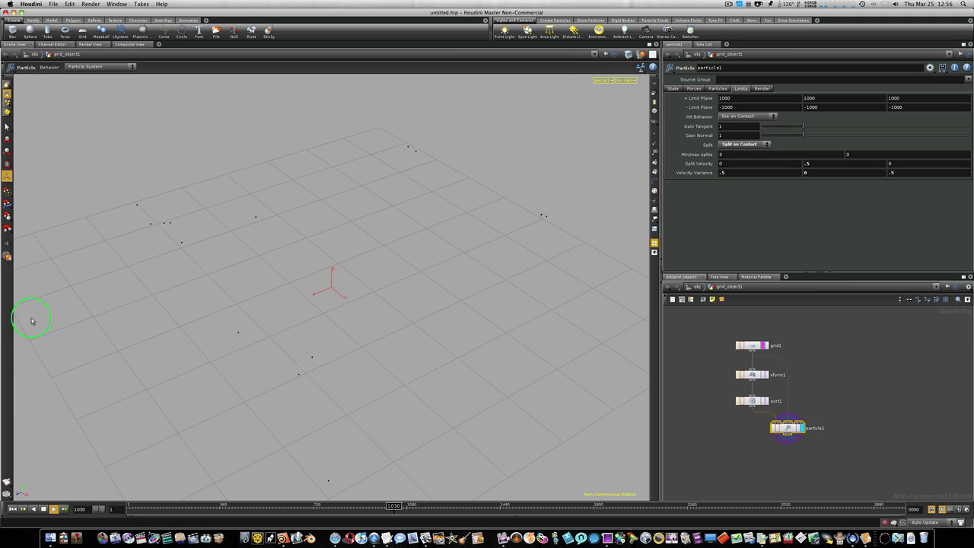
click(44, 509)
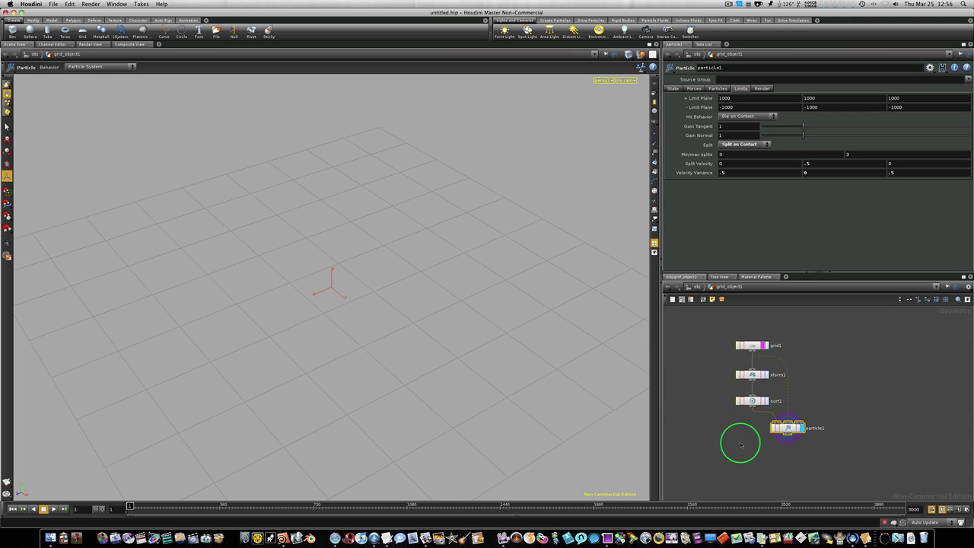
- Add a Sphere node, sphere1, with radius 0.1
middle_drag(740, 444, 767, 424)
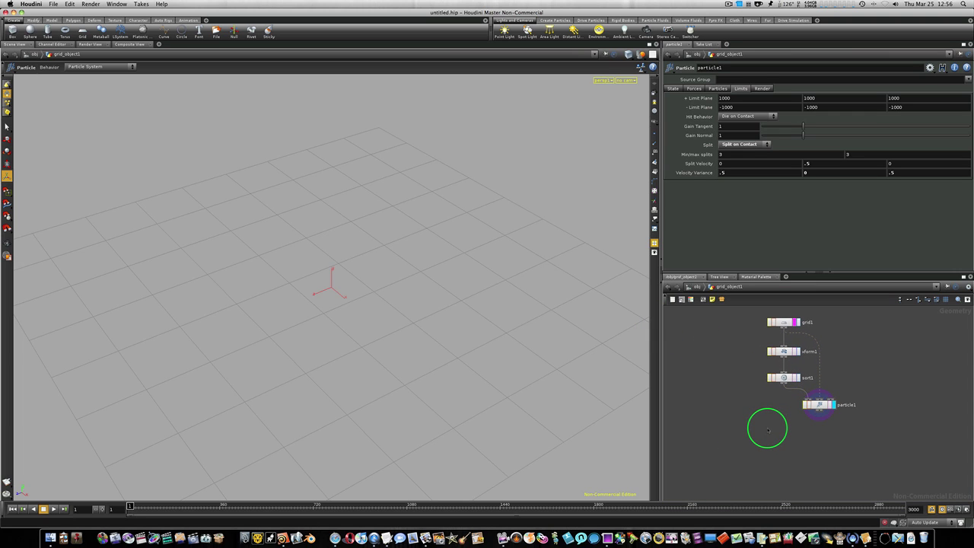
key(Tab)
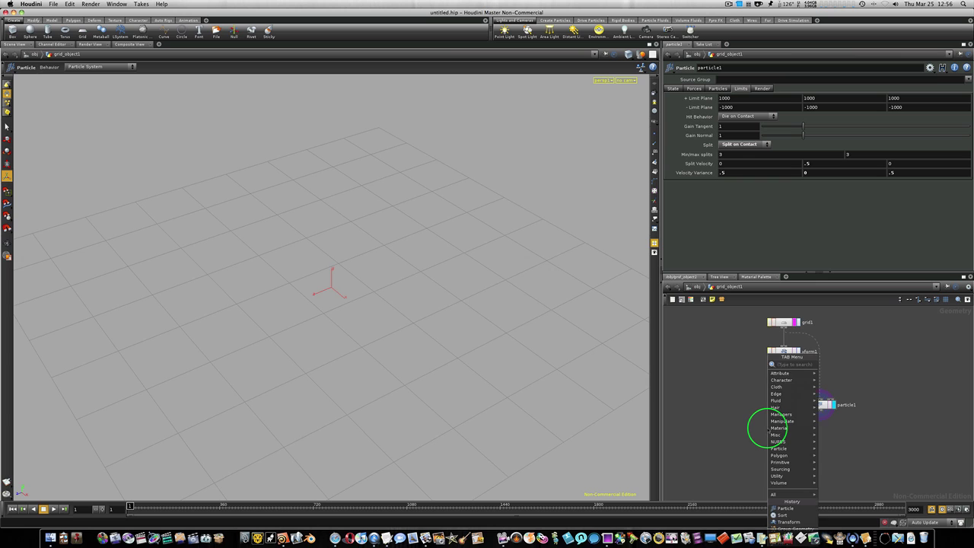
text(sphere)
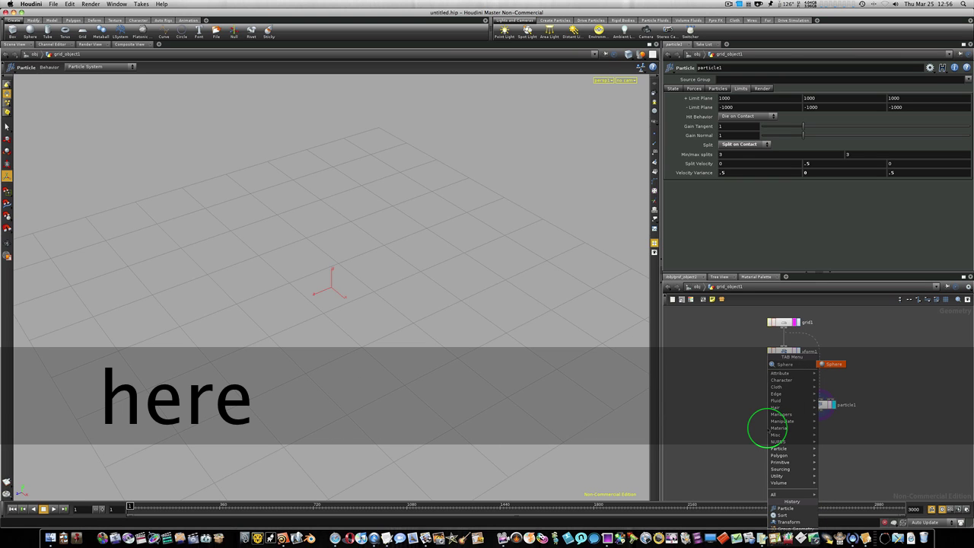
click(827, 364)
click(751, 415)
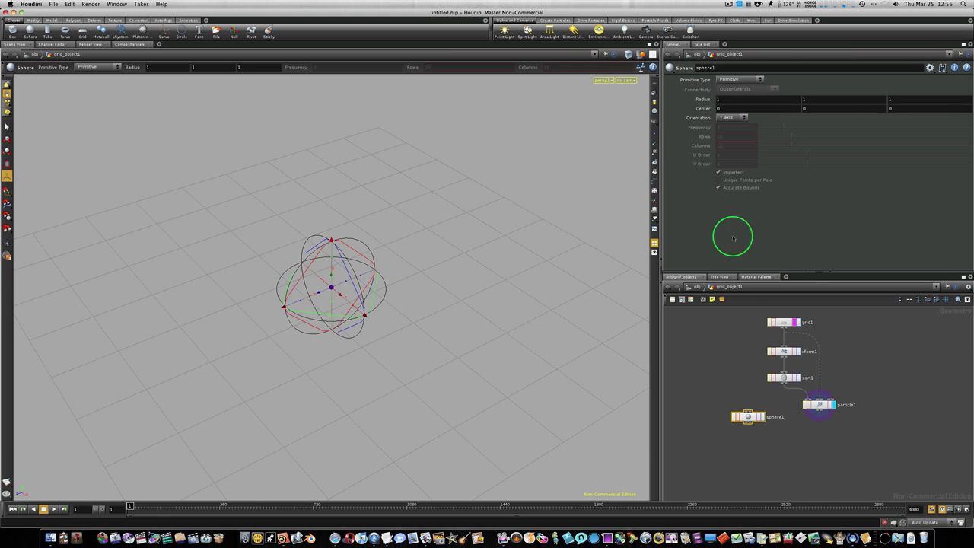
middle_drag(704, 102, 671, 100)
- Add a Box node, box1, with size 0.1
key(Tab)
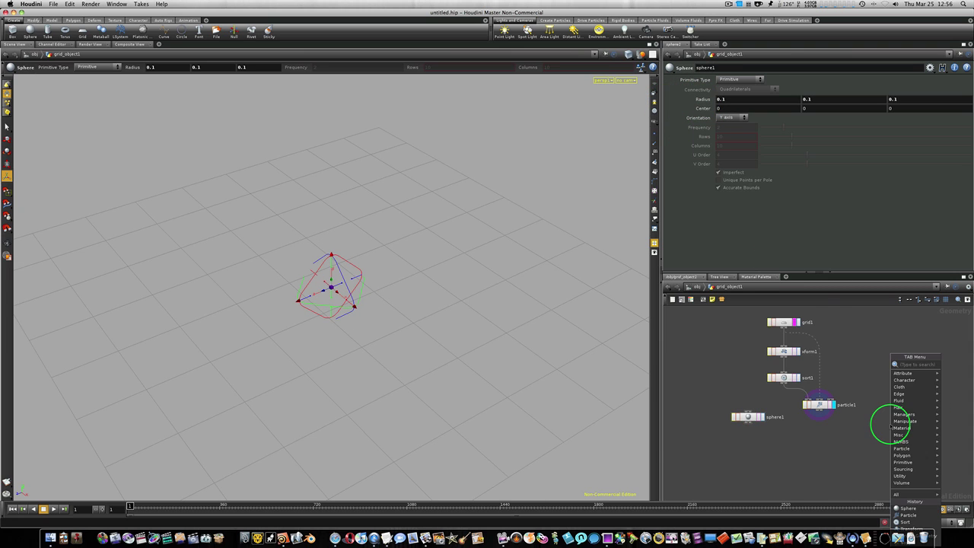
text(box)
key(Return)
click(891, 428)
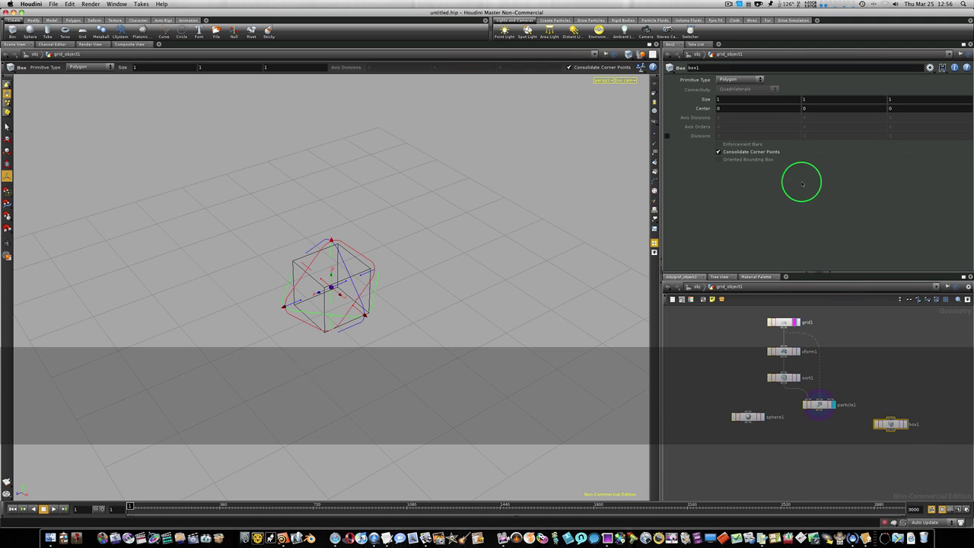
middle_drag(700, 102, 669, 104)
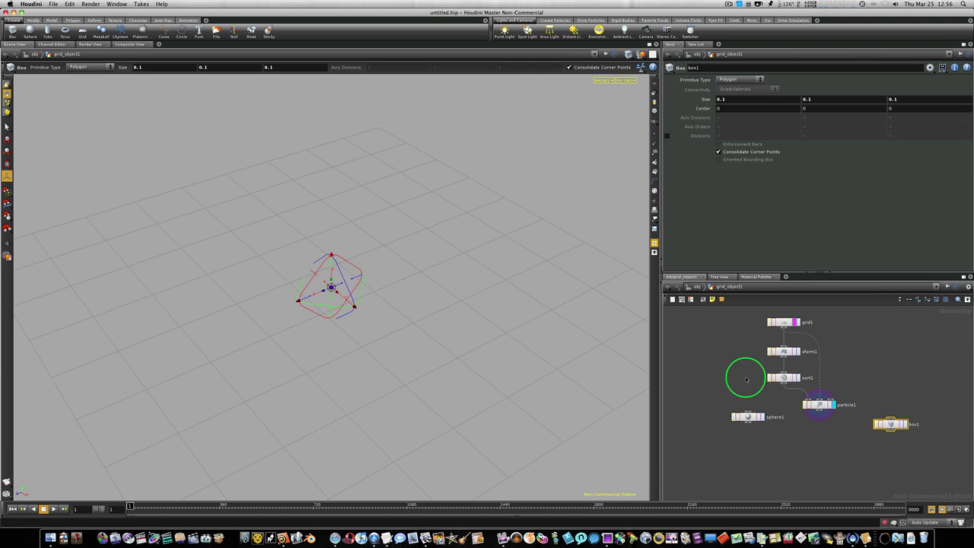
- Place Copy nodes copy1 below sphere1 and copy2 below box1
key(Tab)
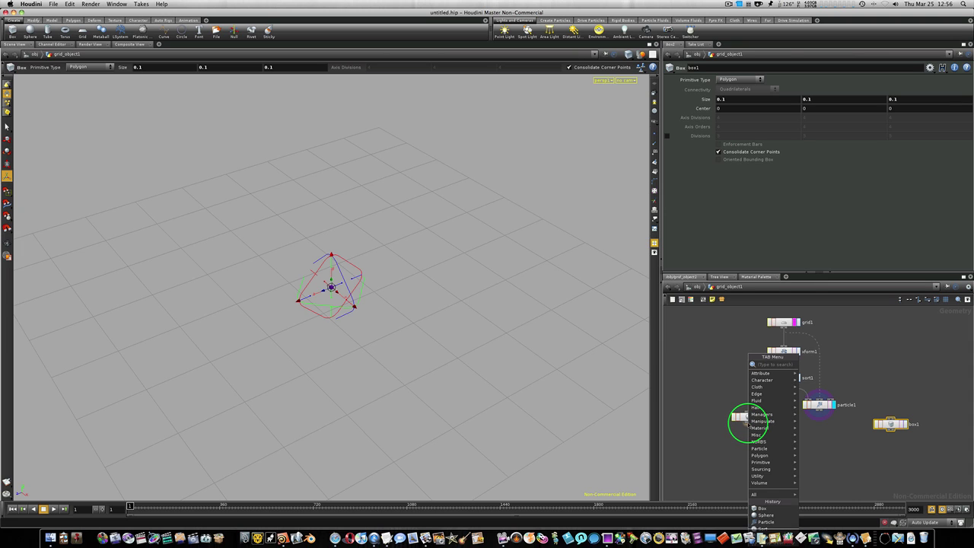
text(copy)
key(Return)
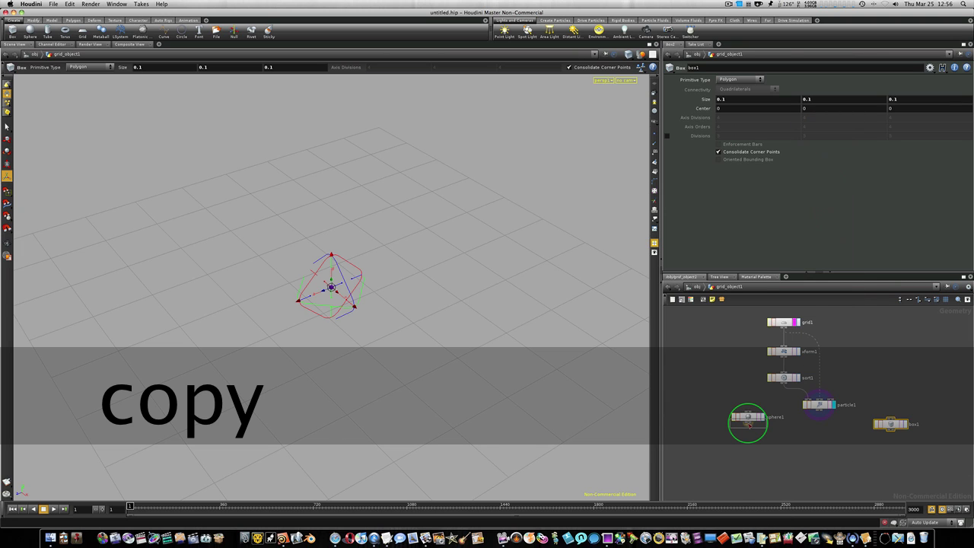
click(747, 439)
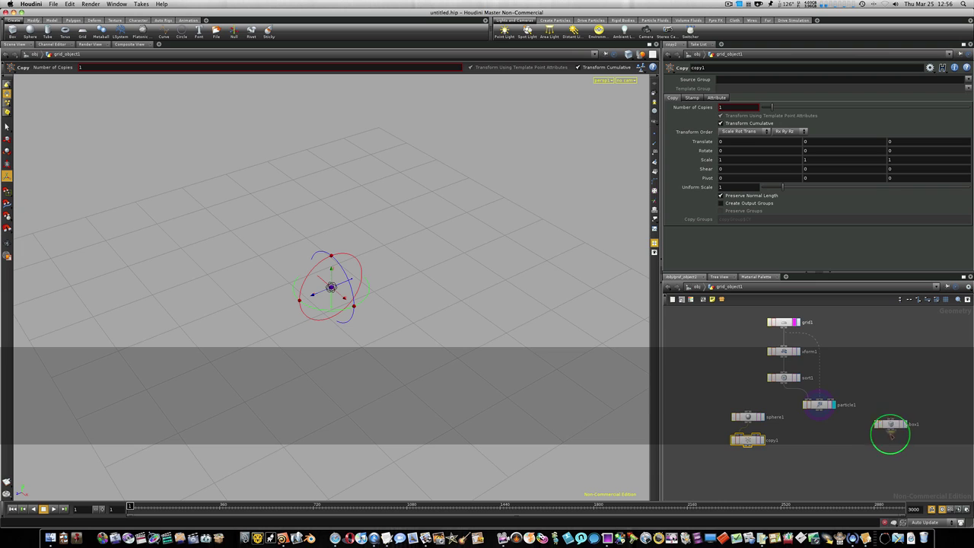
key(Tab)
text(copy)
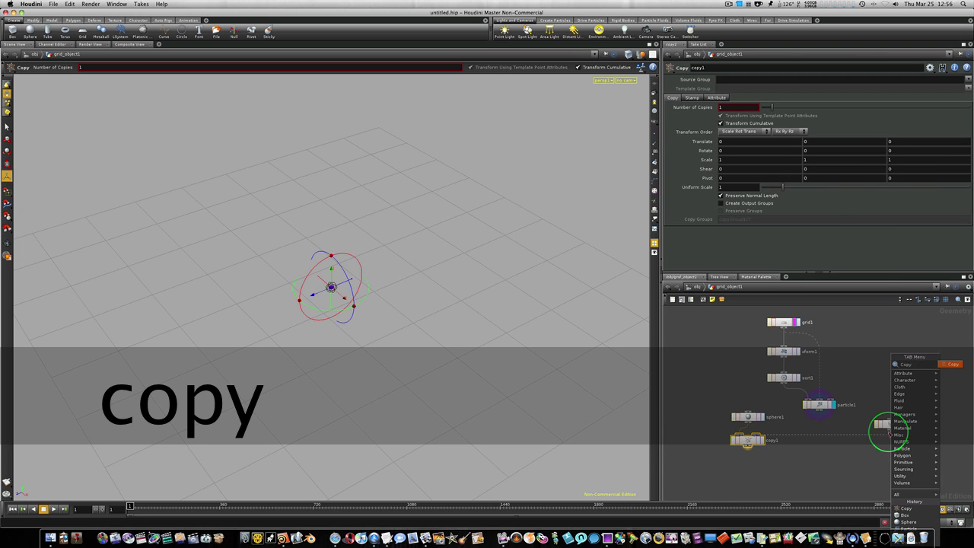
key(Return)
click(888, 450)
- Add a merge1 node below them, then review particle1's and copy1's settings
key(Tab)
text(merg)
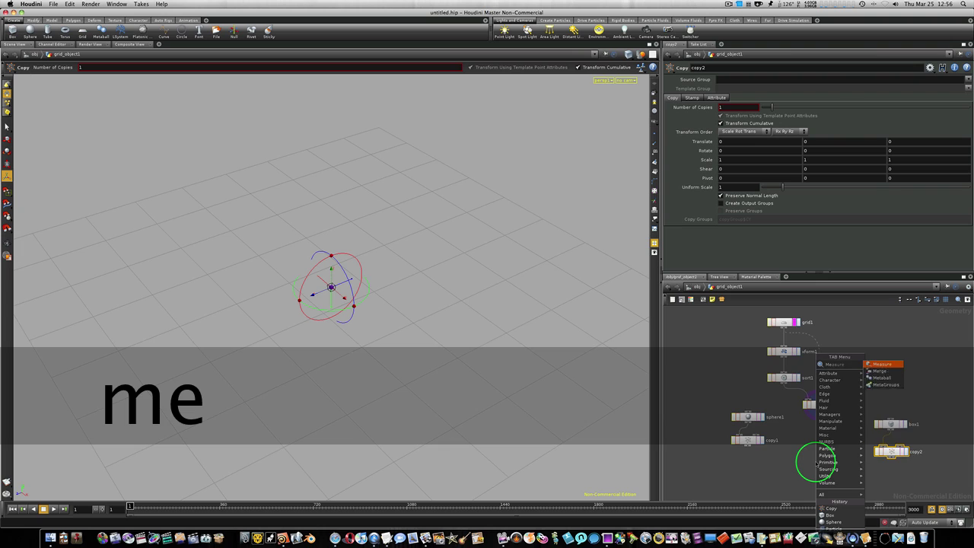
text(e)
key(Return)
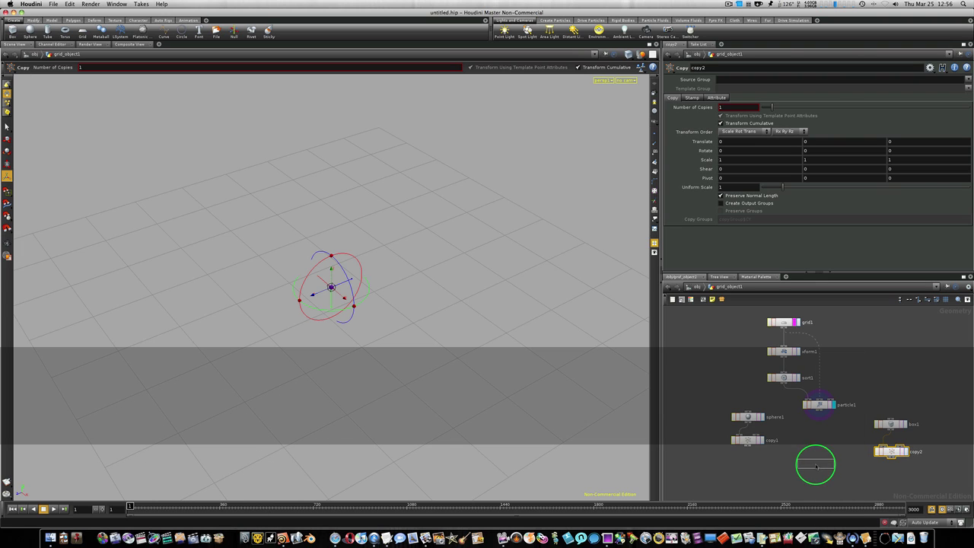
click(819, 472)
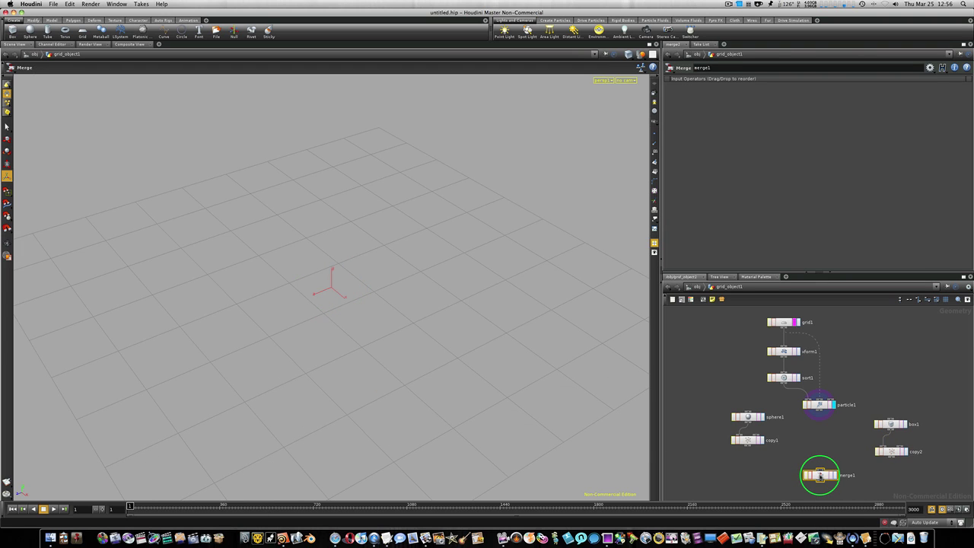
click(818, 405)
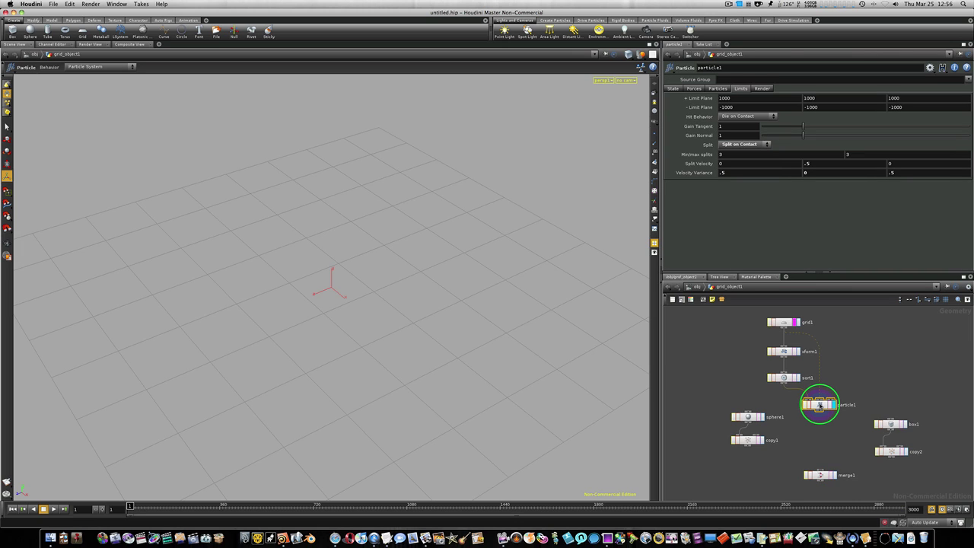
click(748, 439)
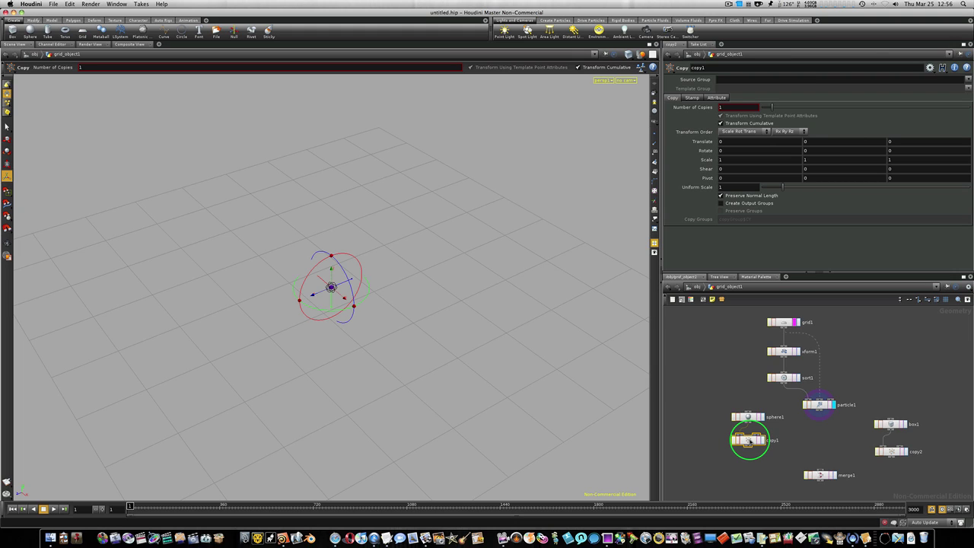
- Add a Group node group1 below particle1 with group name particleSplit
drag(819, 406, 819, 407)
key(Tab)
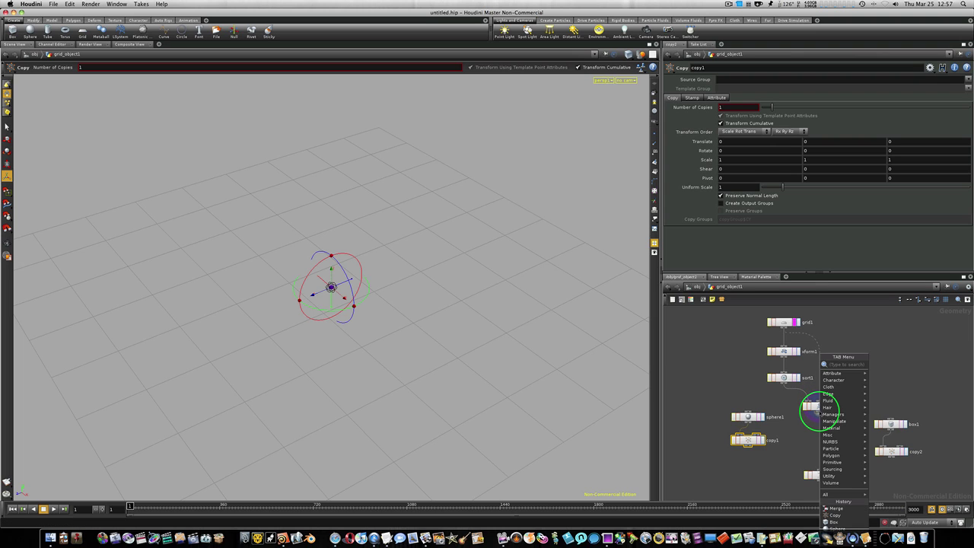
text(group)
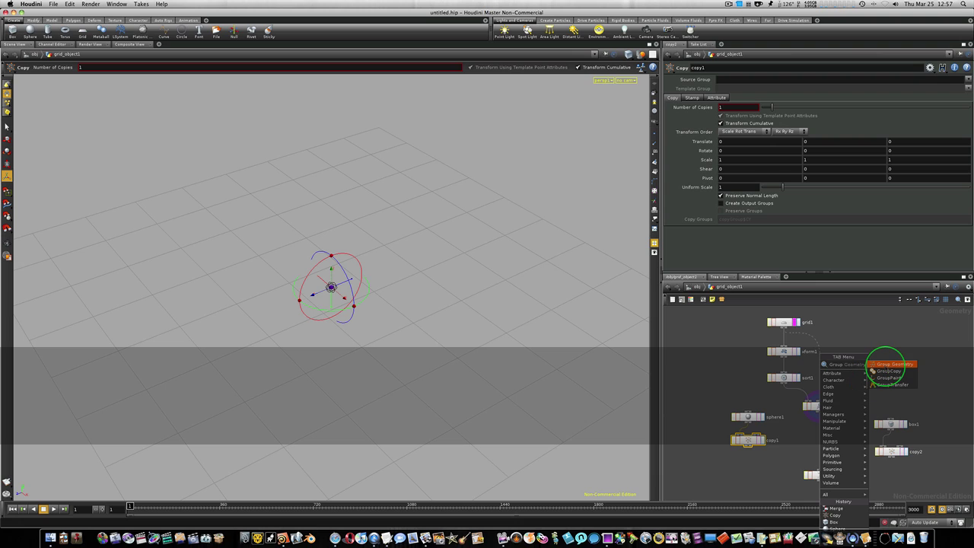
click(883, 363)
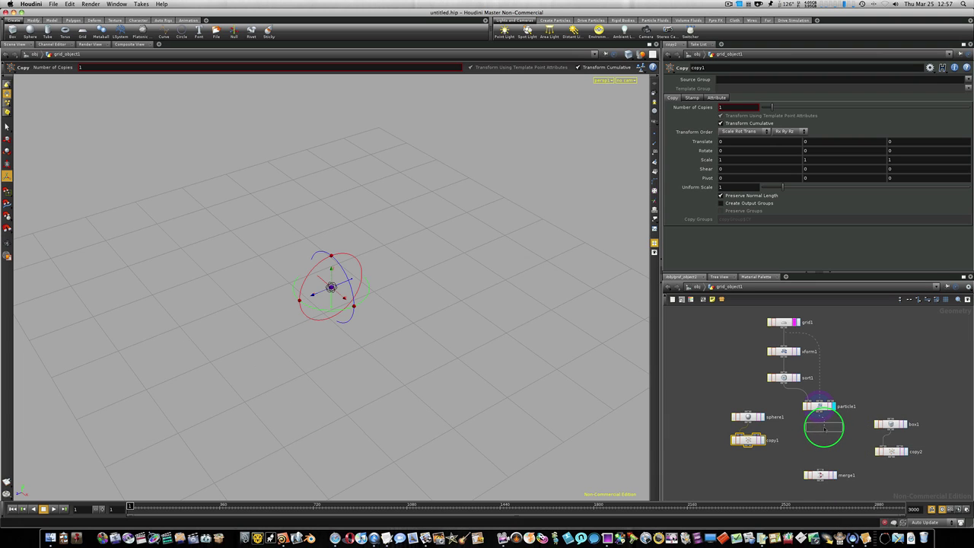
click(823, 427)
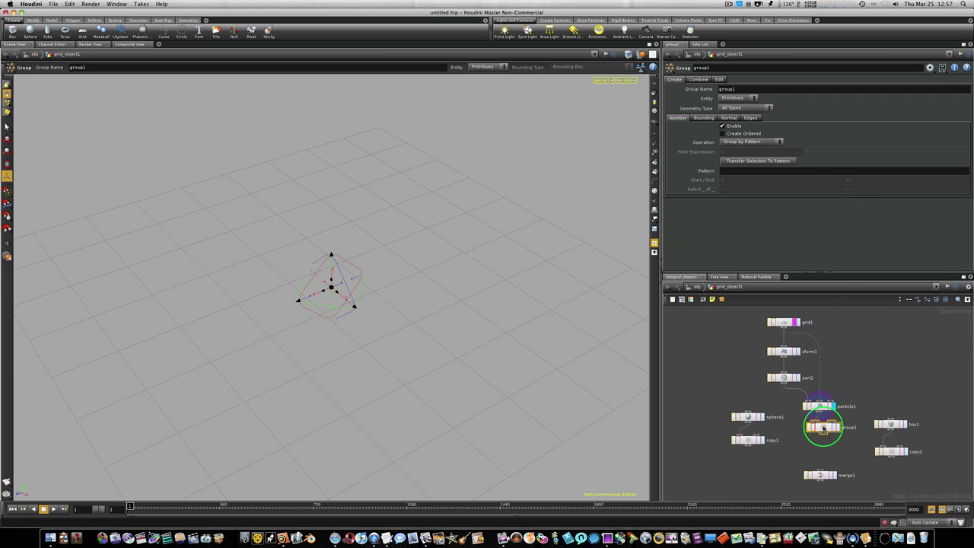
double_click(742, 89)
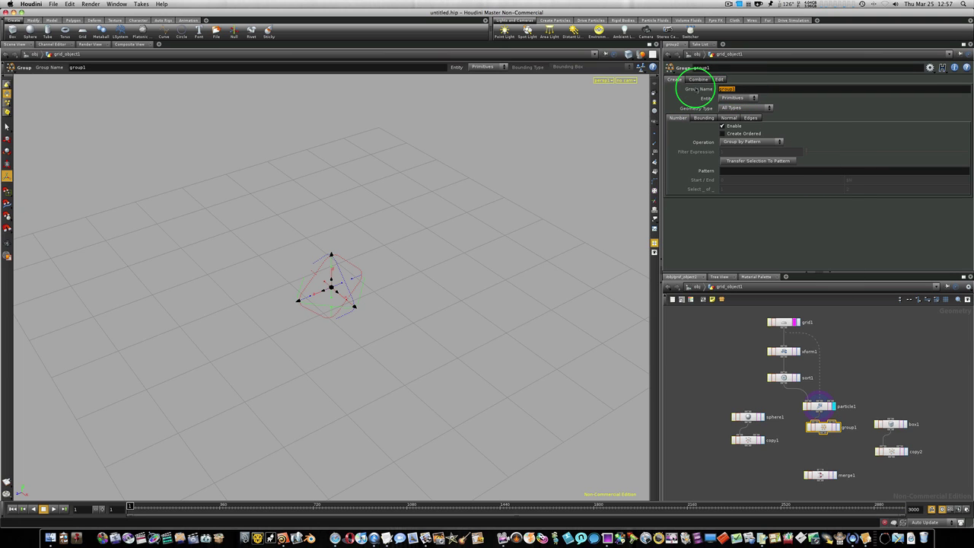
text(par)
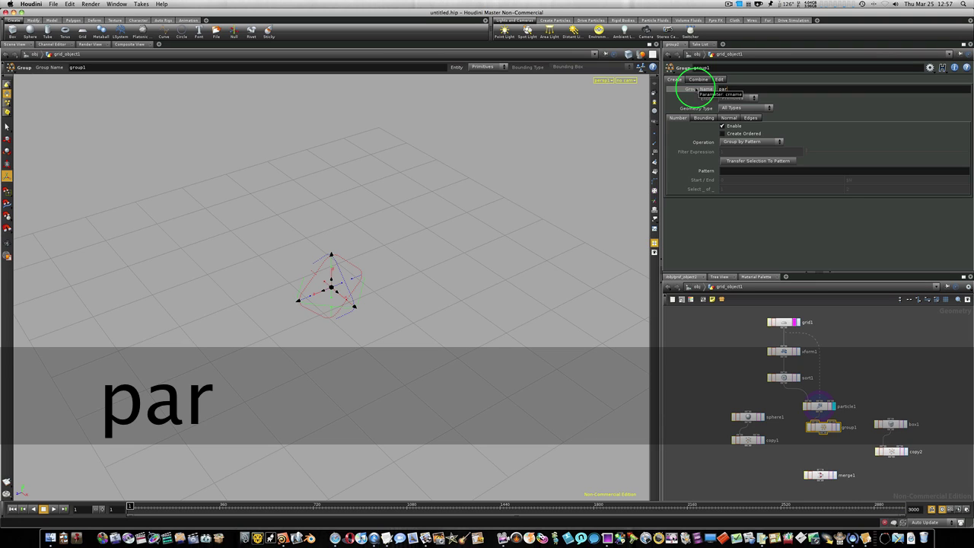
text(ticleSplit)
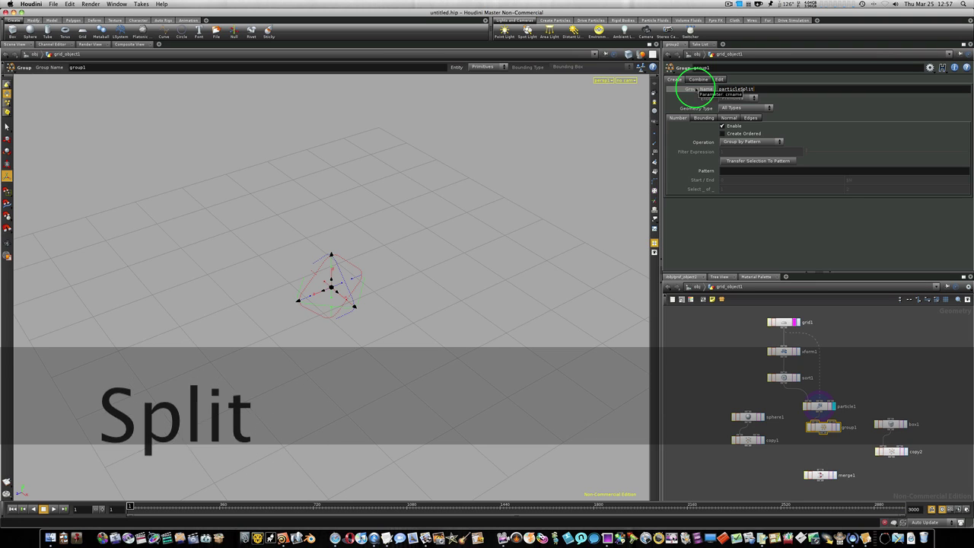
key(Return)
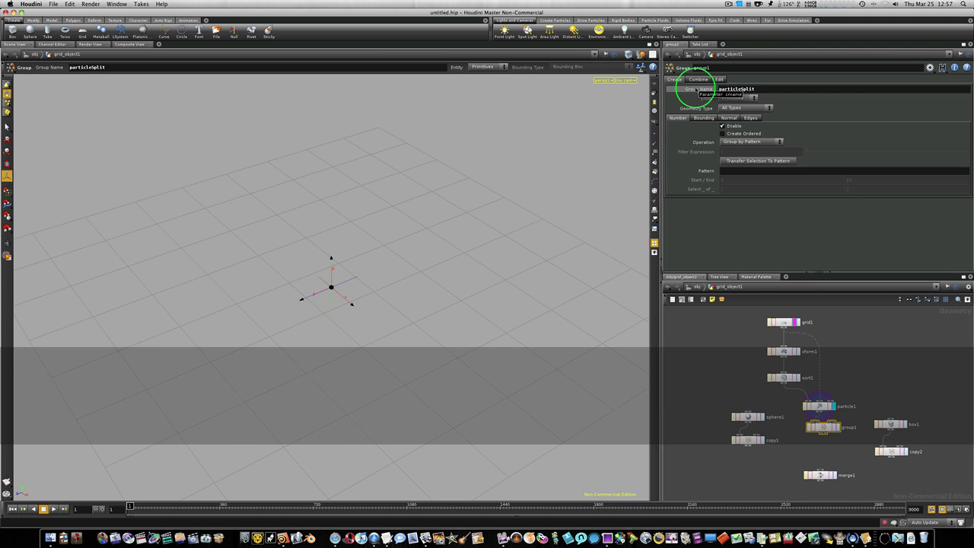
- Set the group to contain Points, browse the Normal, Bounding and Number settings, then open Combine
click(734, 98)
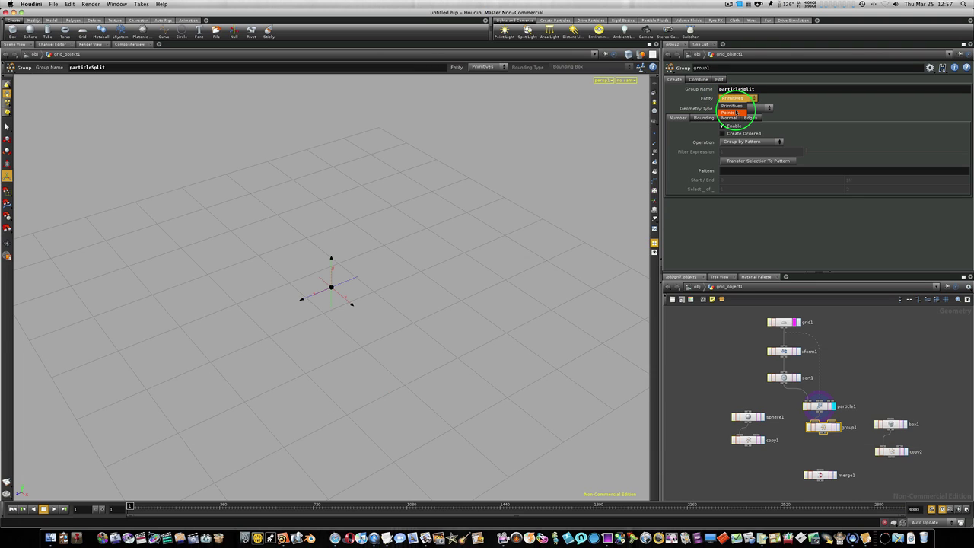
click(737, 112)
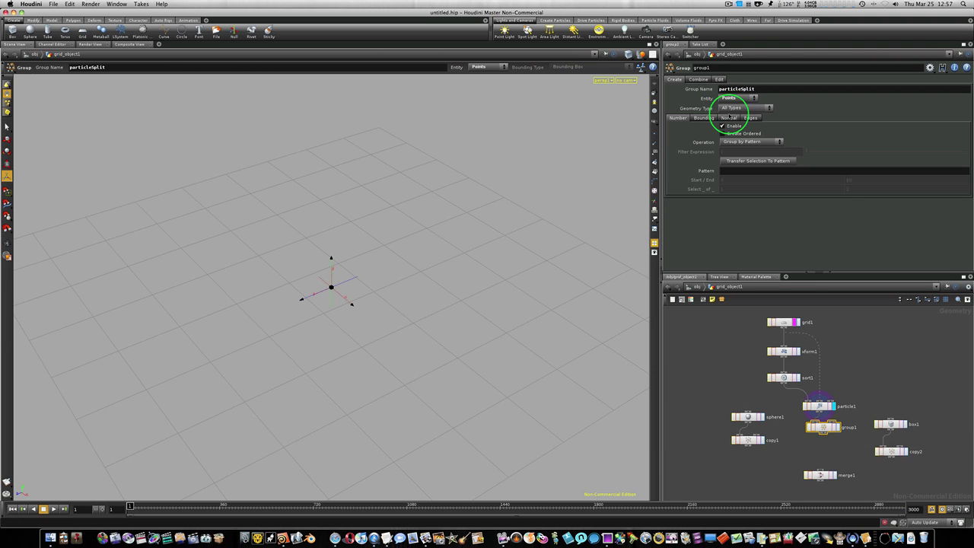
click(728, 118)
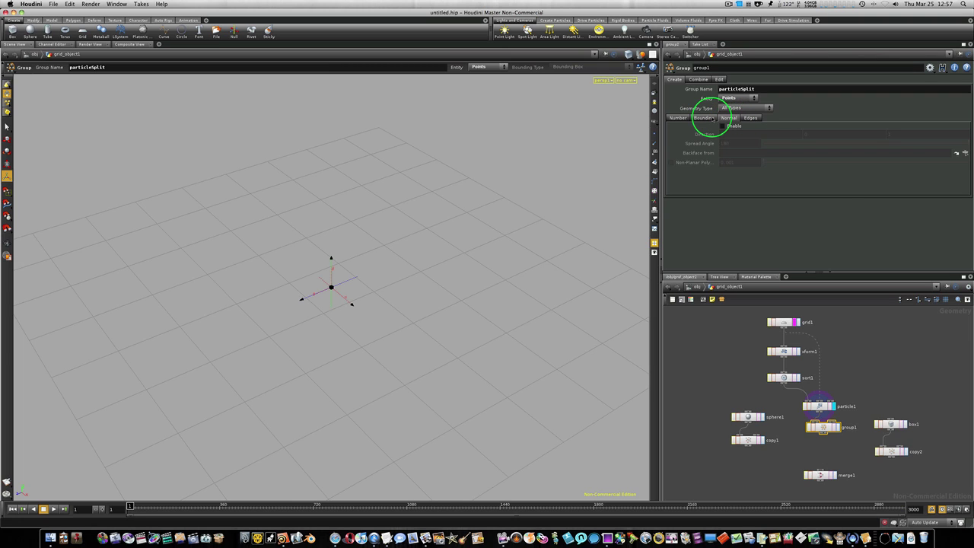
click(693, 118)
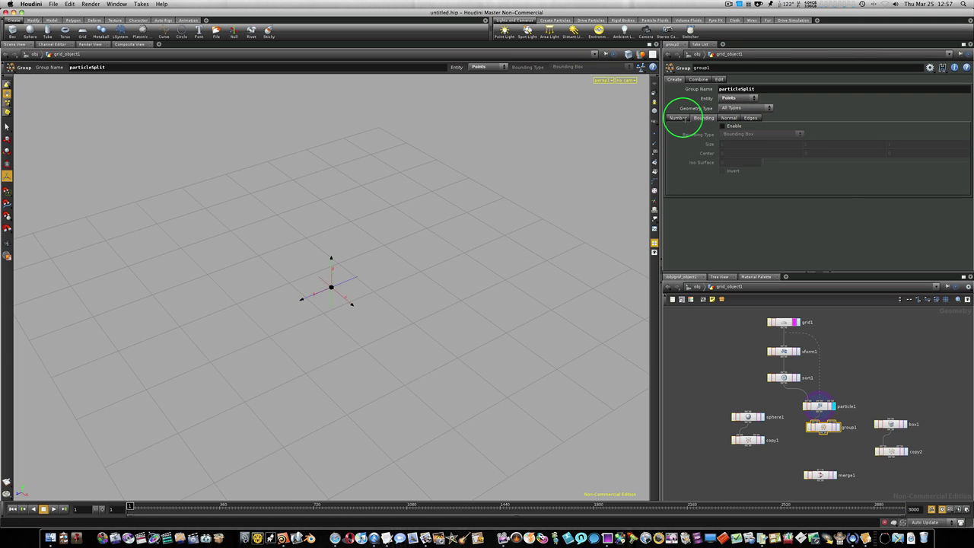
click(677, 118)
click(698, 79)
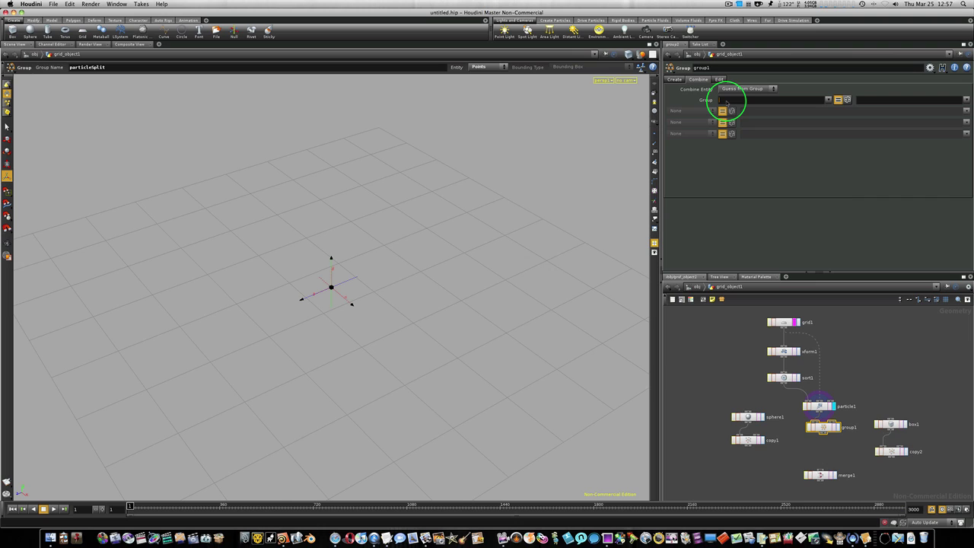
- Create group fallingParticles as all points except those in particleSplit
text(falling)
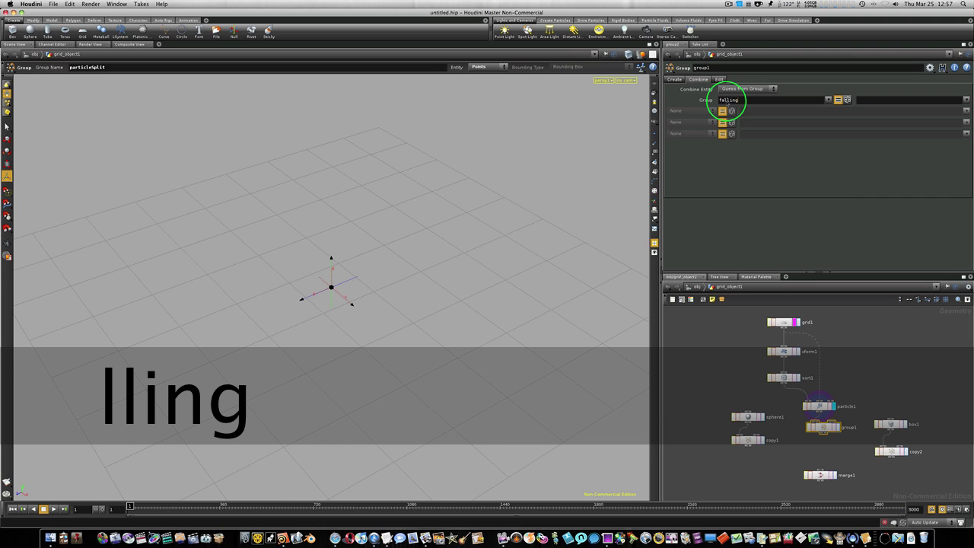
text(Particles)
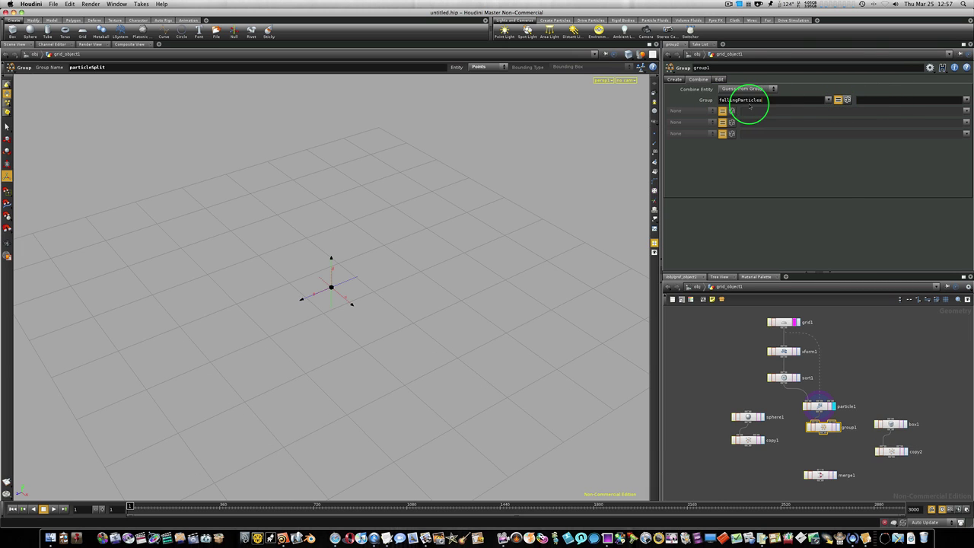
click(966, 99)
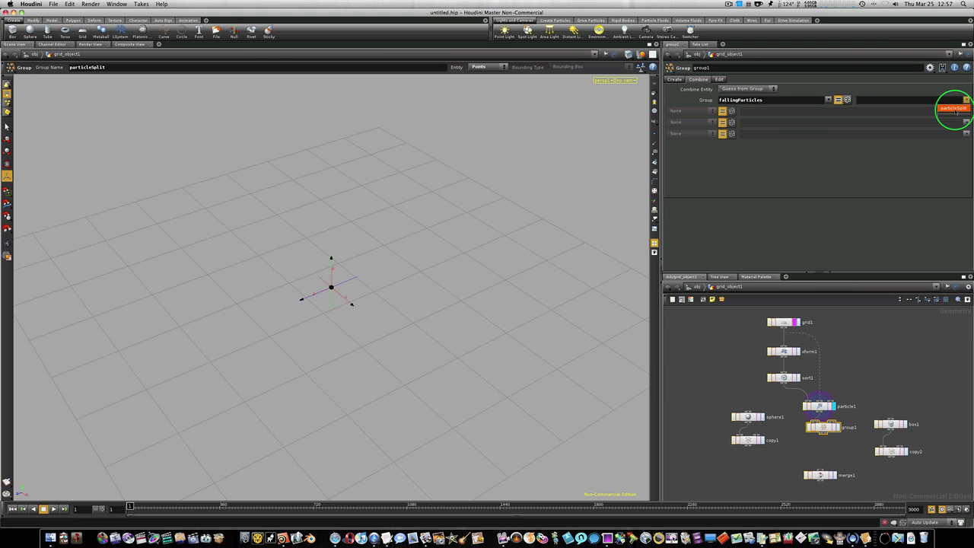
click(956, 109)
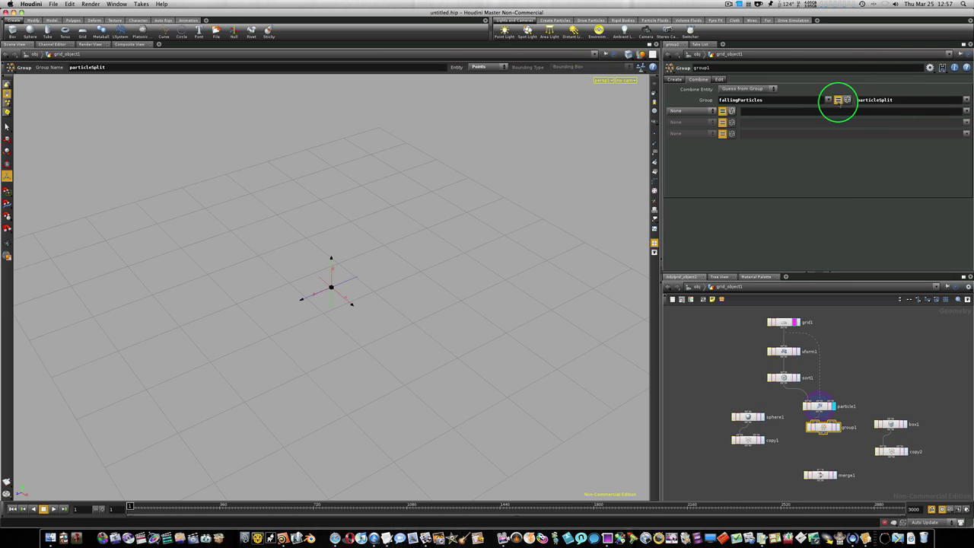
click(846, 99)
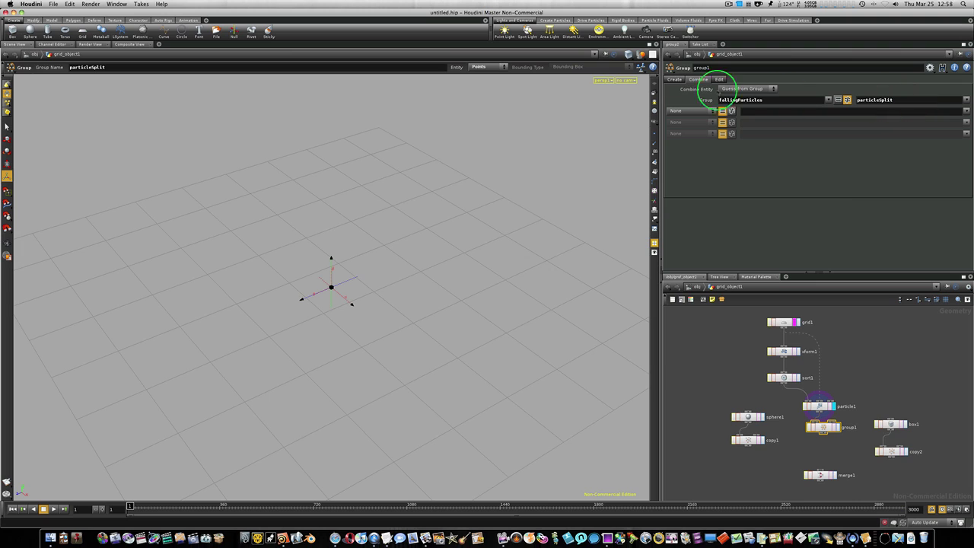
- Switch group1 to group by expression using point("../particle1",$PT,"pstate",0)==0
click(674, 79)
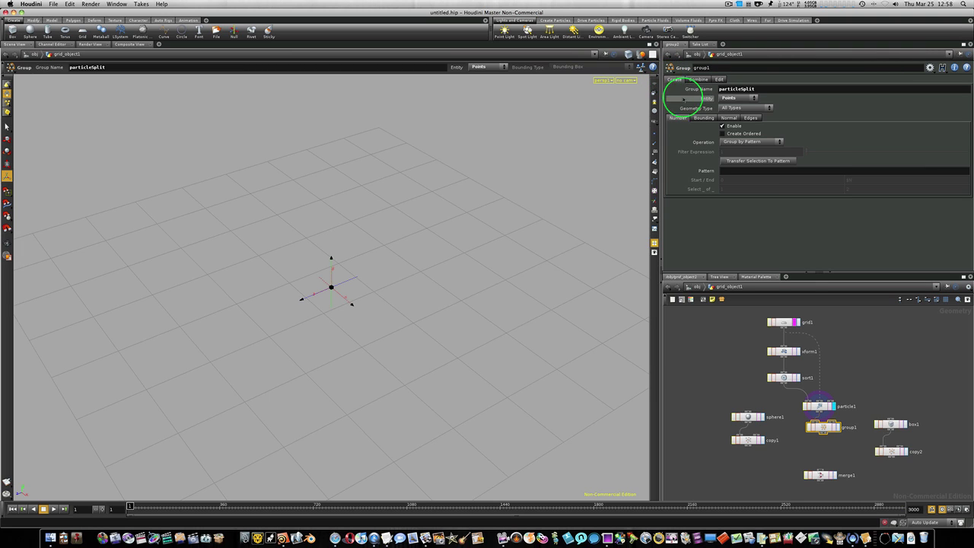
click(738, 143)
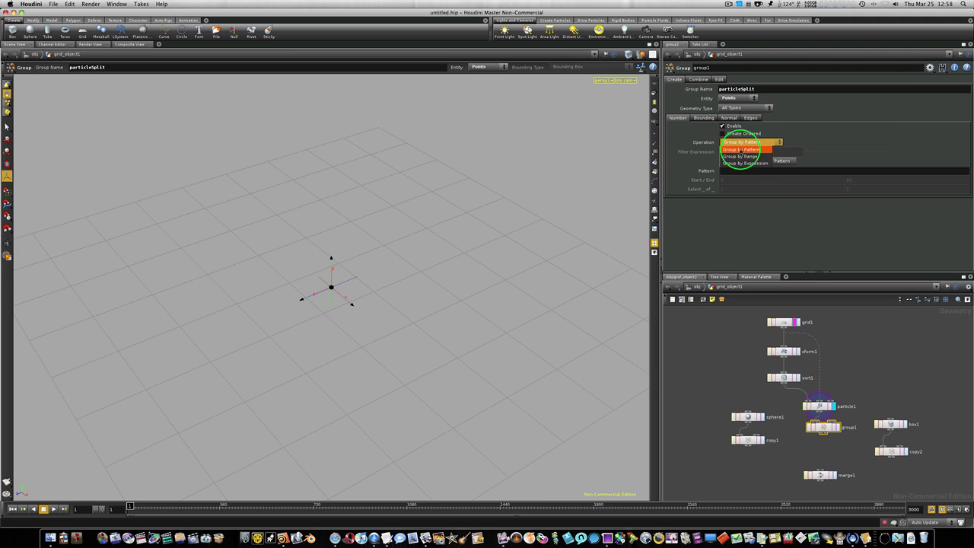
click(742, 162)
click(731, 154)
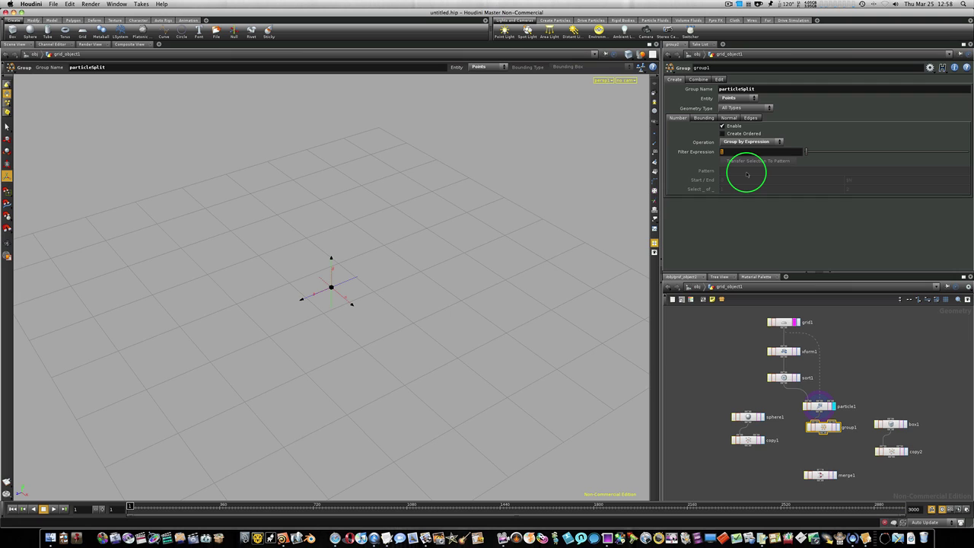
text(point)
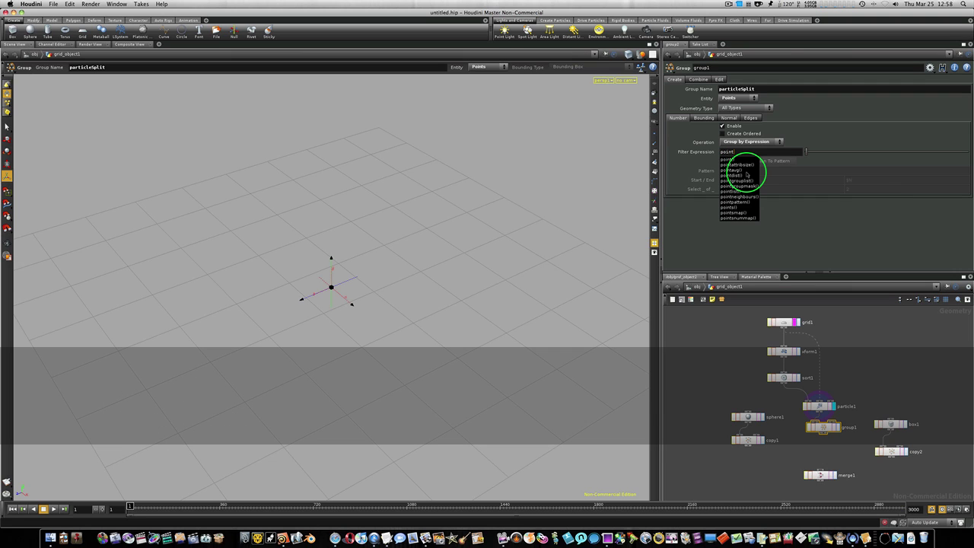
text((")
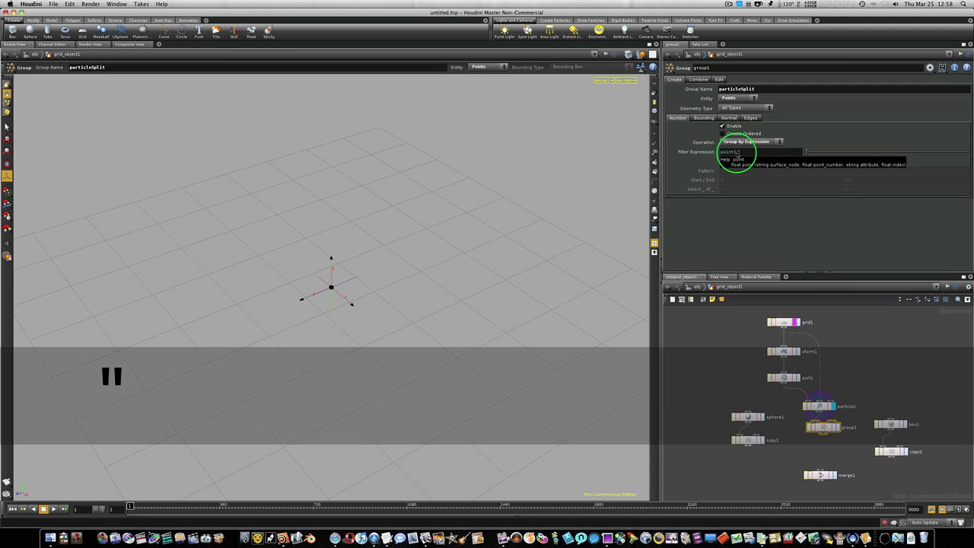
text(..)
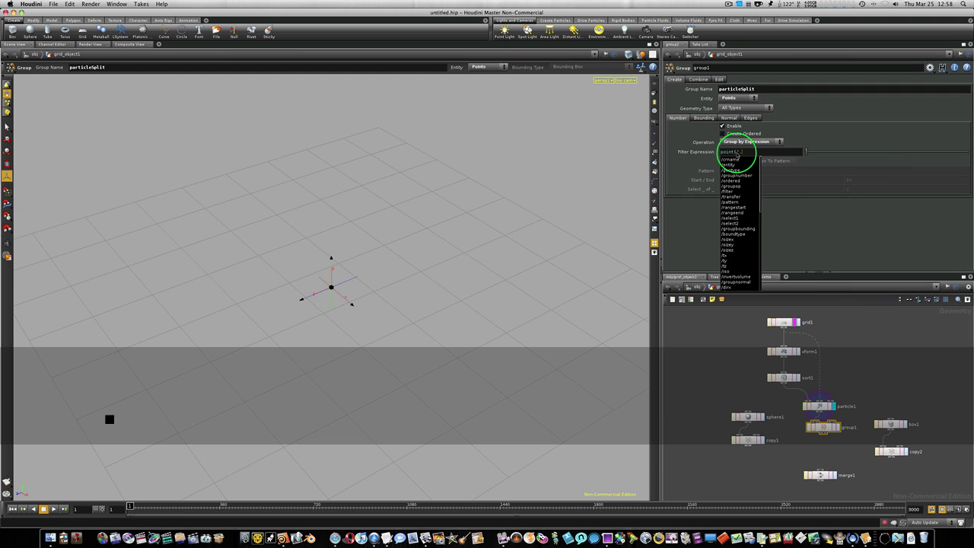
text(/)
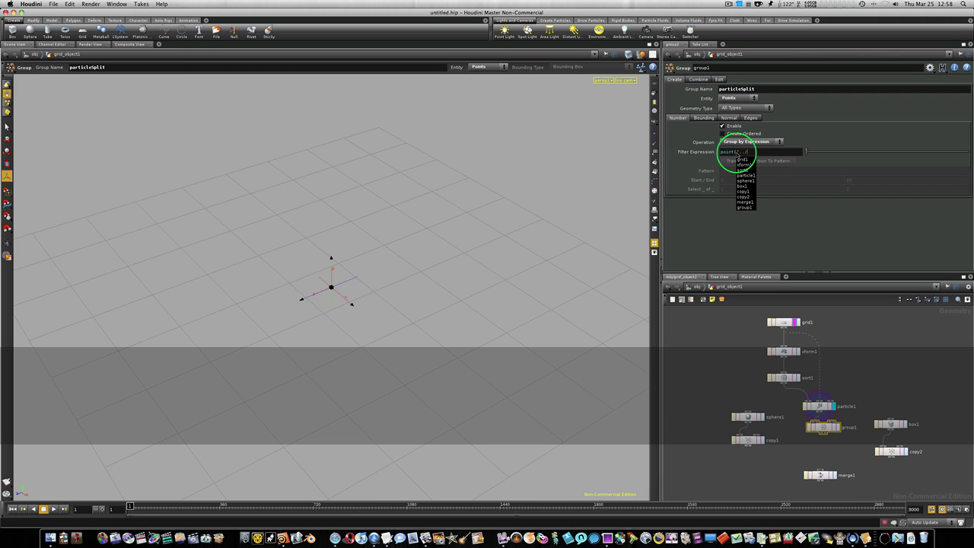
text(particle1)
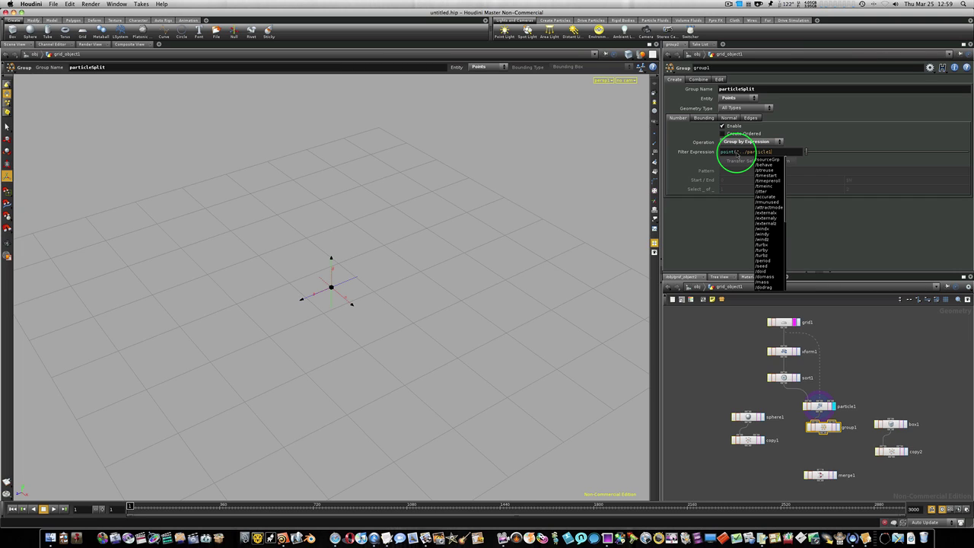
text(")
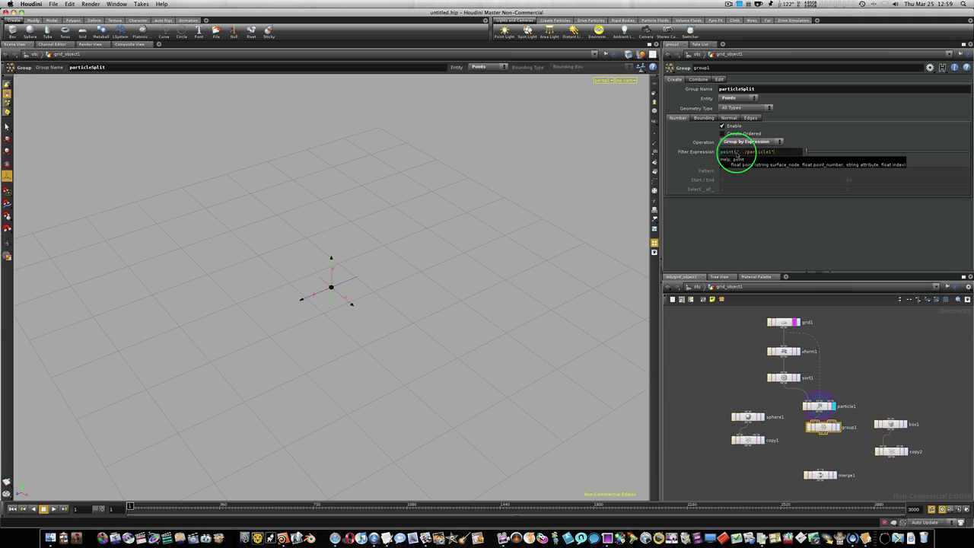
text(,)
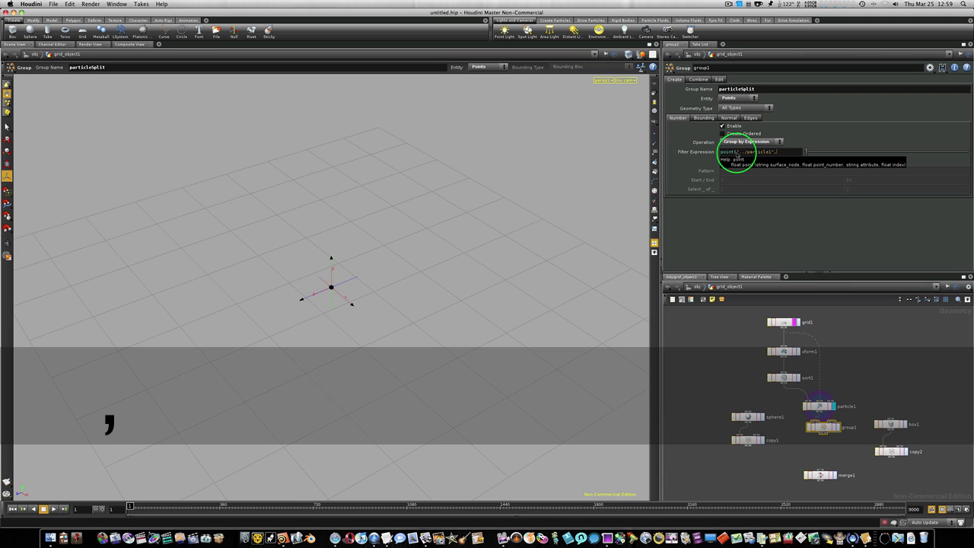
text($P)
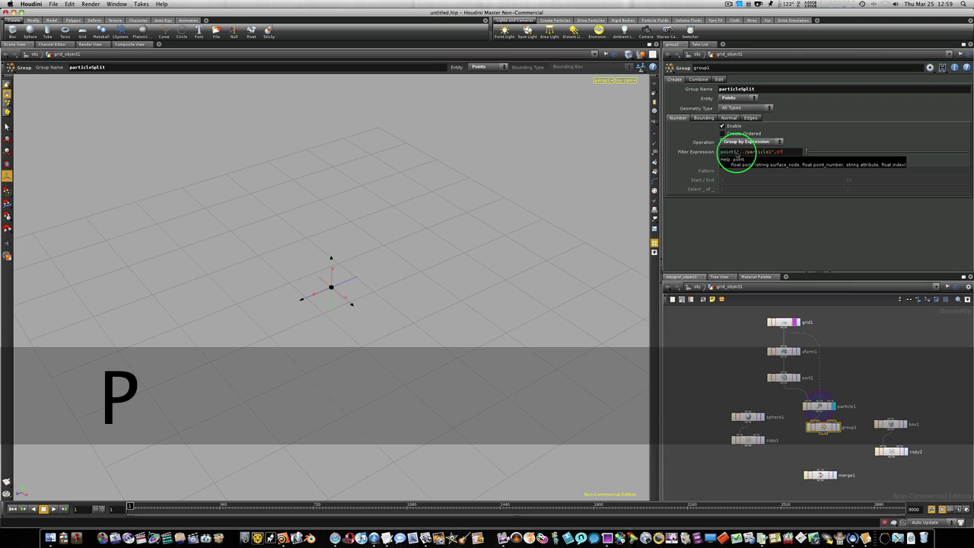
text(T)
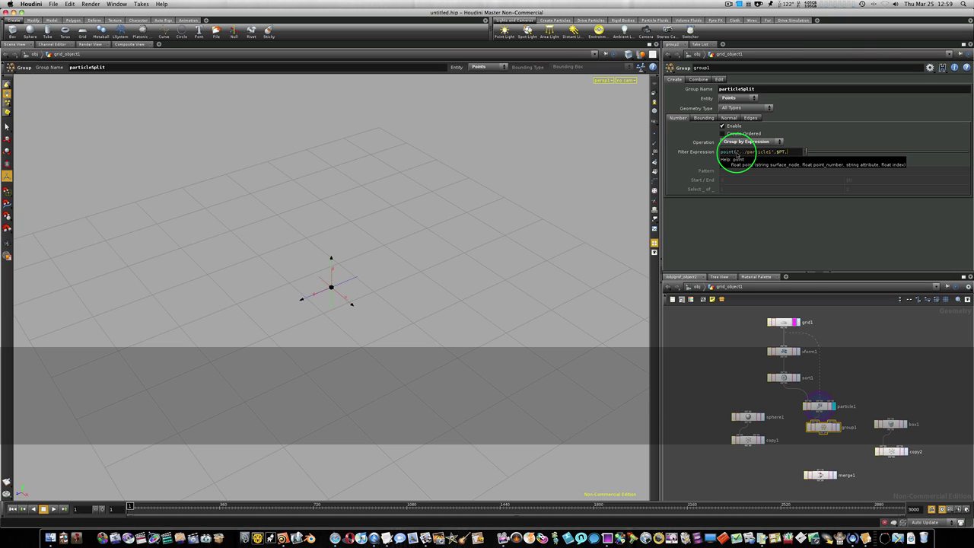
text(,"p)
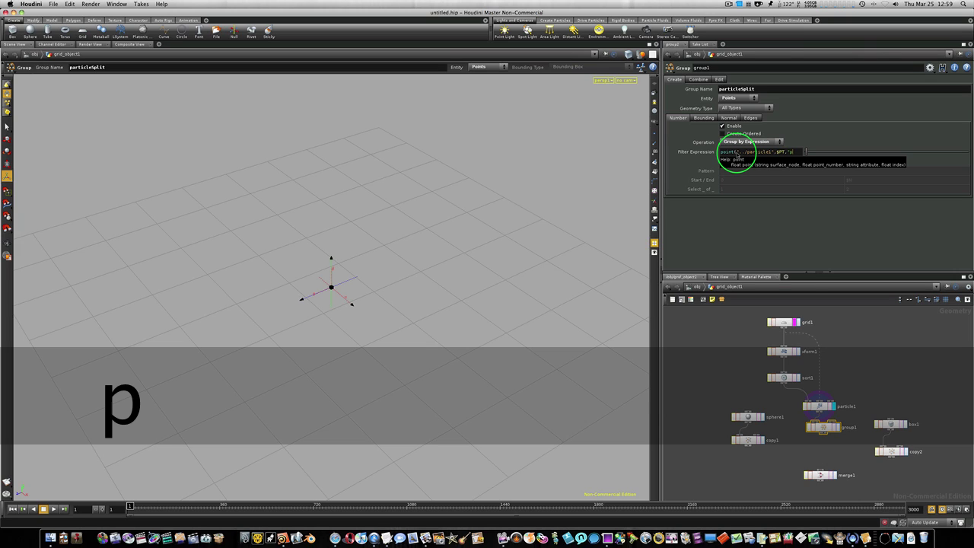
text(state)
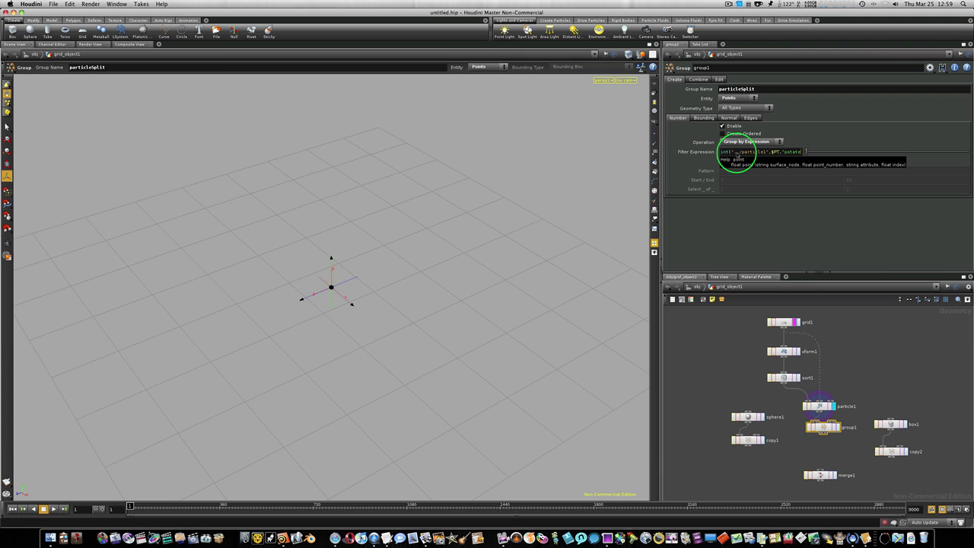
text(")
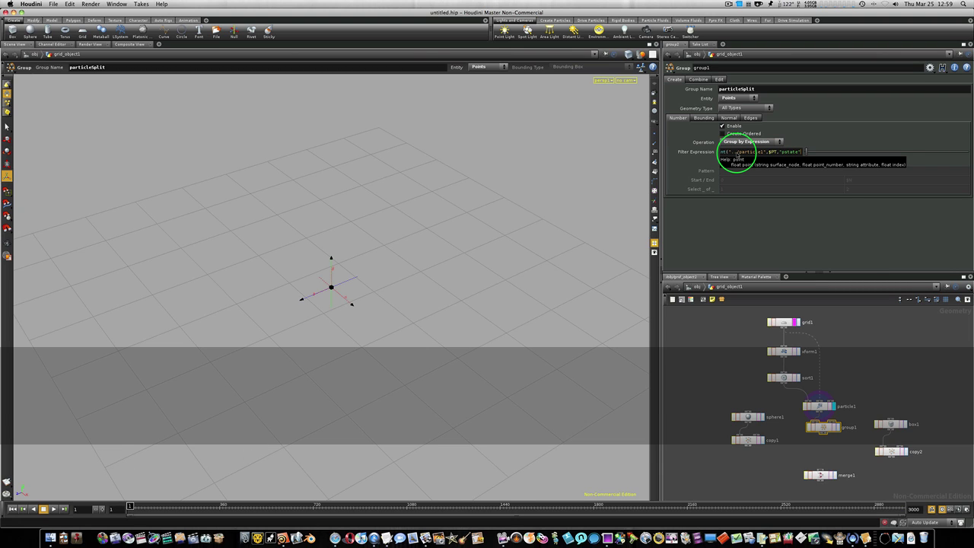
text(,0)
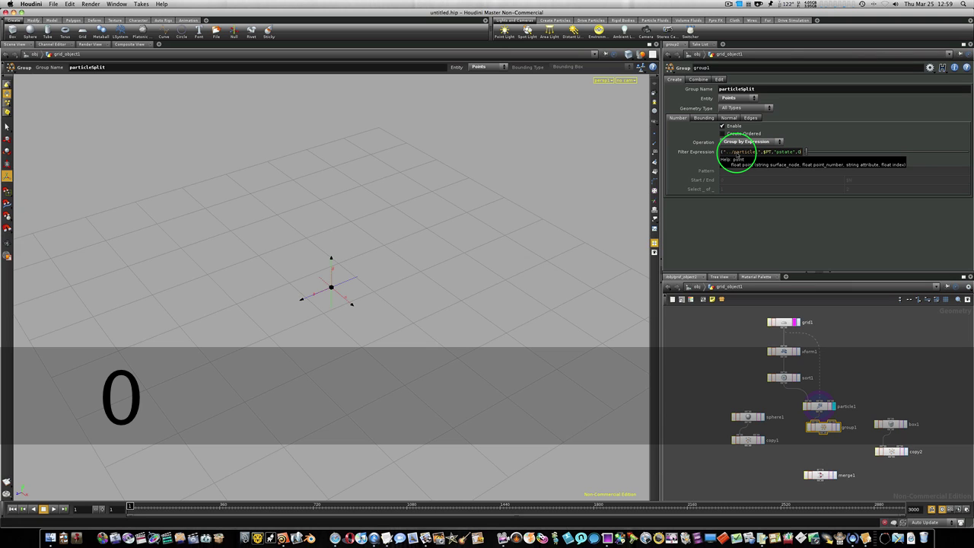
text())
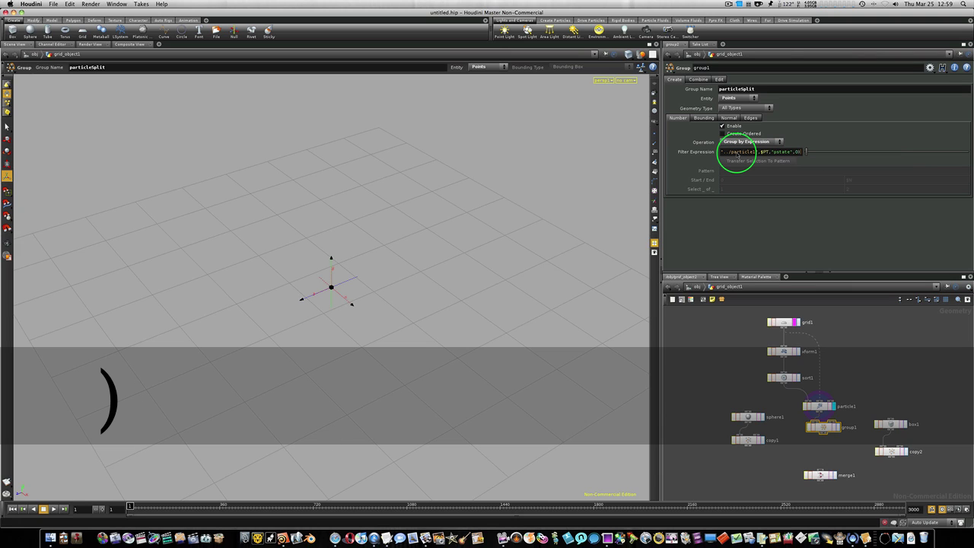
text(==0)
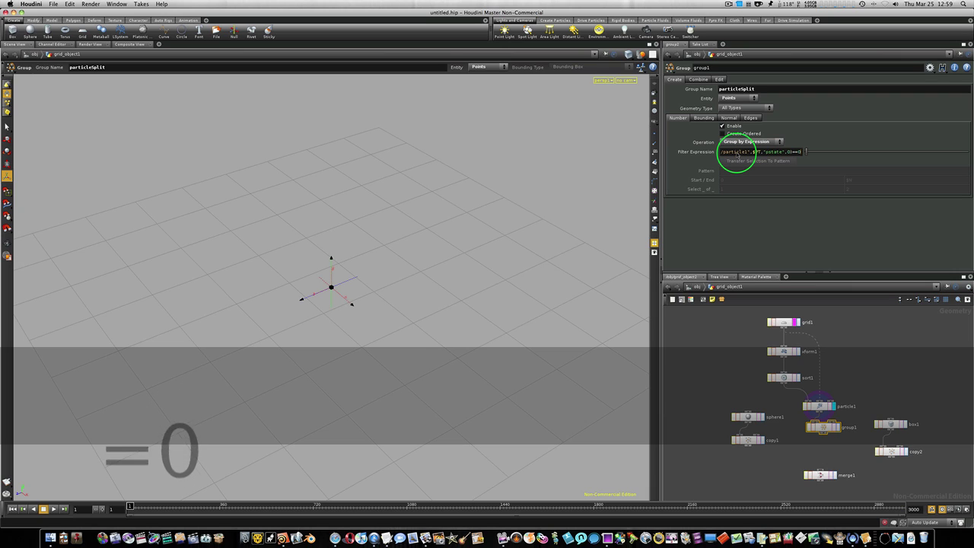
key(Return)
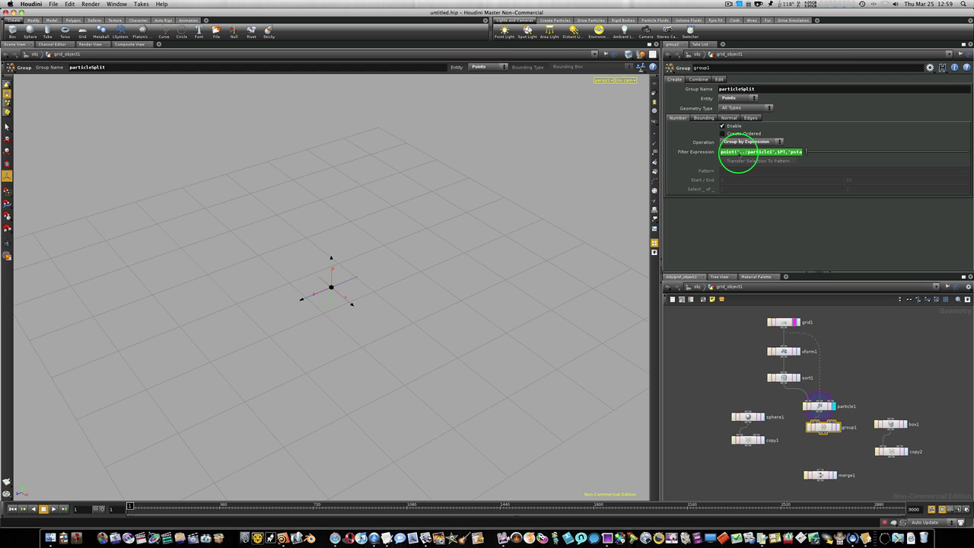
right_click(740, 155)
mouse_move(753, 171)
click(898, 178)
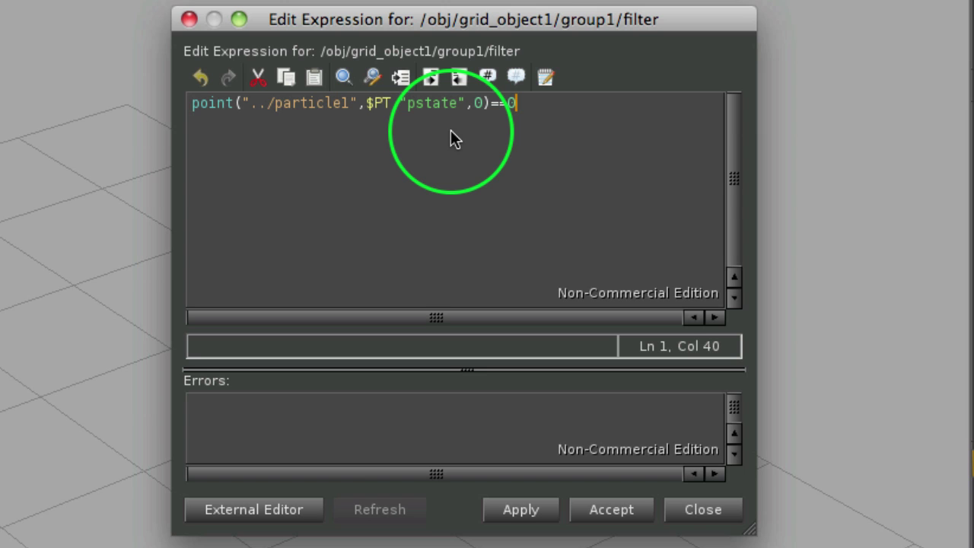
click(621, 517)
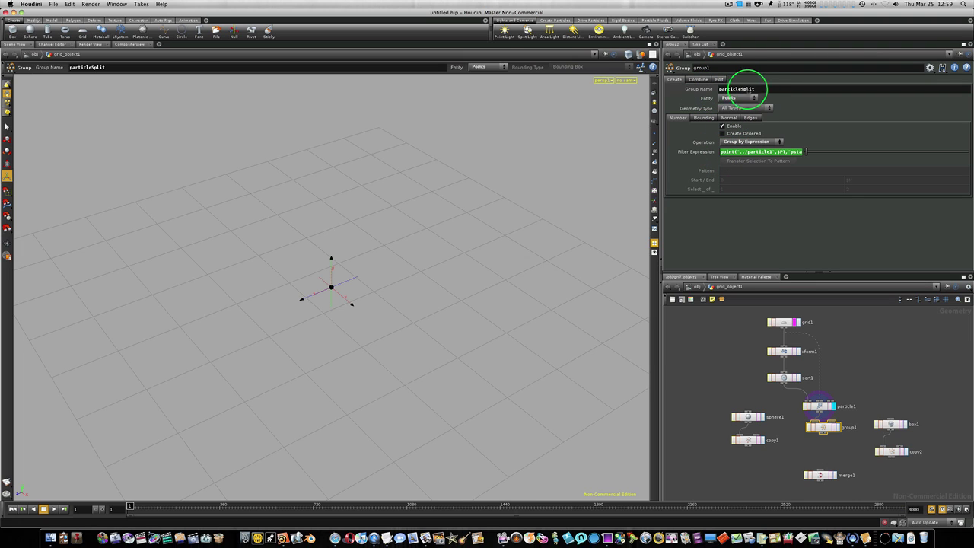
- Wire group1's output into the template inputs of copy1 and copy2
click(699, 80)
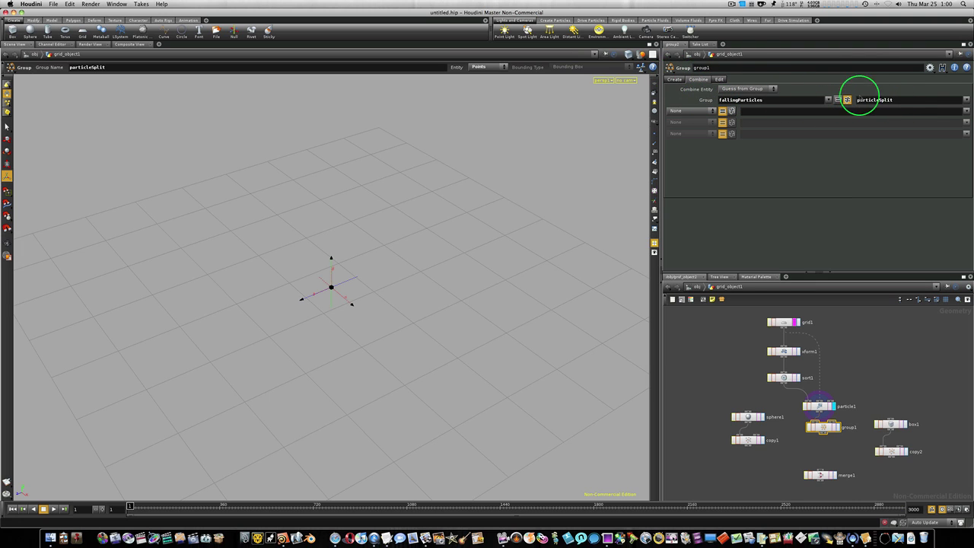
click(674, 79)
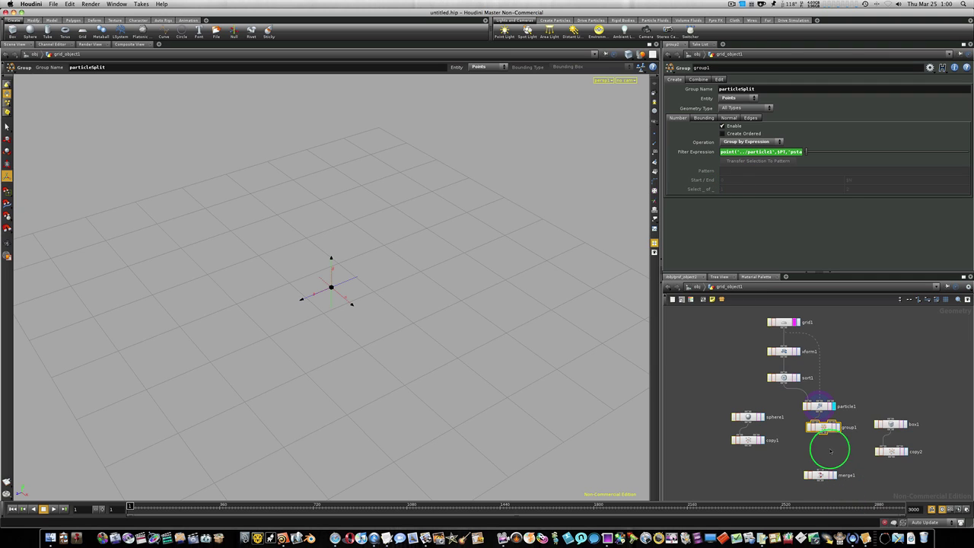
drag(826, 439, 754, 431)
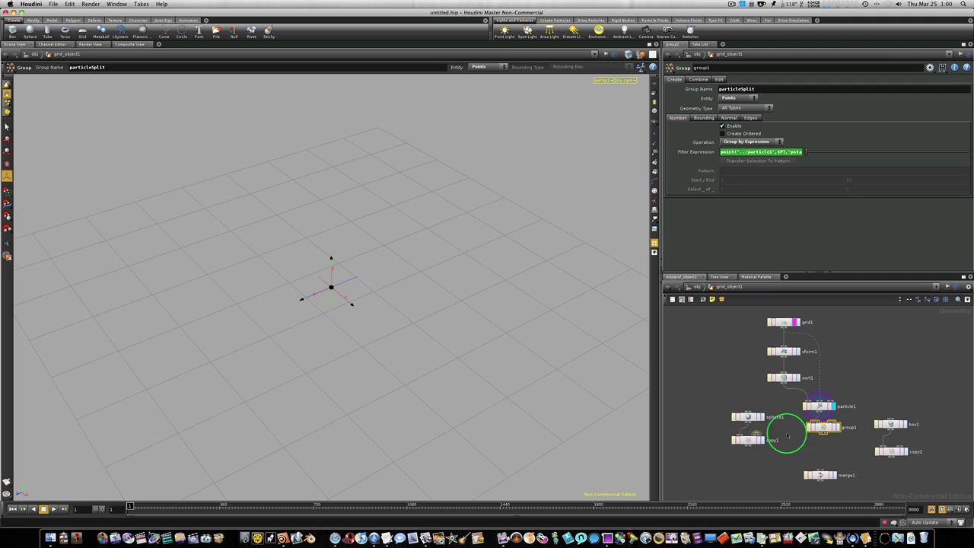
drag(823, 434, 746, 452)
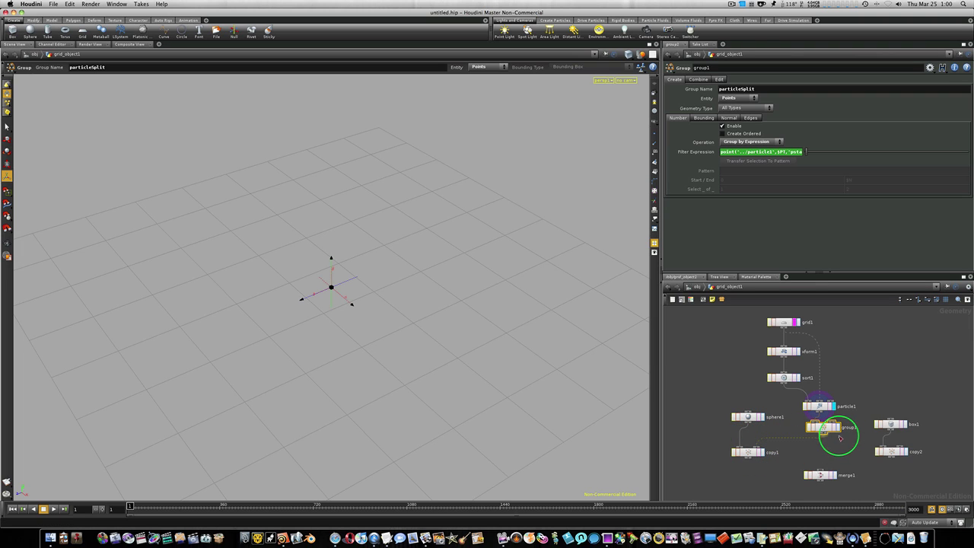
drag(826, 428, 901, 448)
- Tumble the grid view and select copy1 to check its parameters
key(Escape)
drag(370, 240, 319, 242)
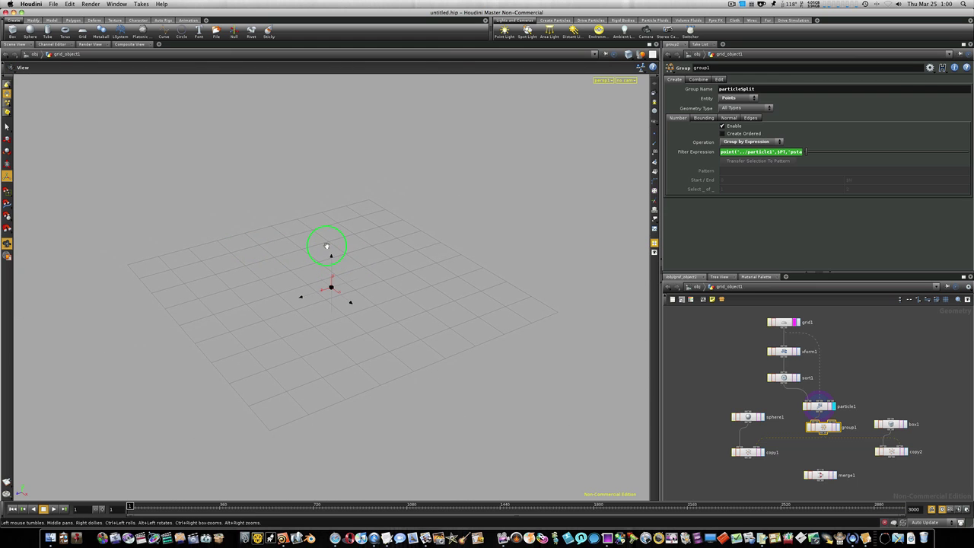
key(Return)
click(748, 452)
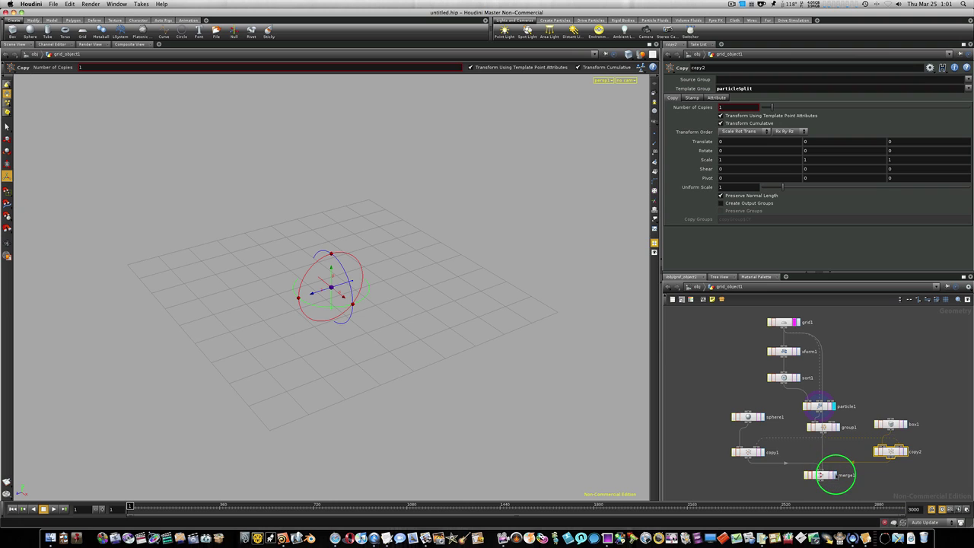
- Turn on merge1's display flag to show the falling spheres and split boxes
click(833, 474)
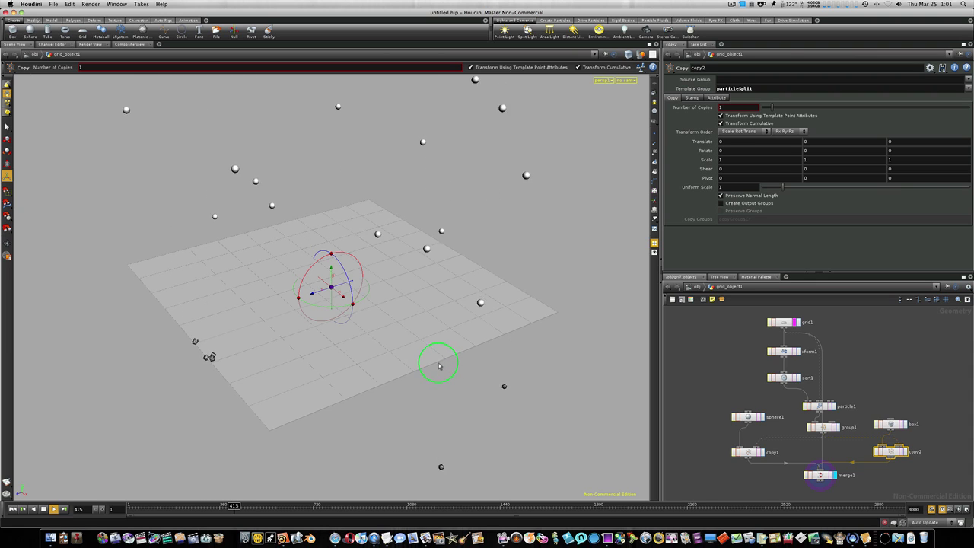
key(Escape)
drag(413, 353, 548, 347)
key(Return)
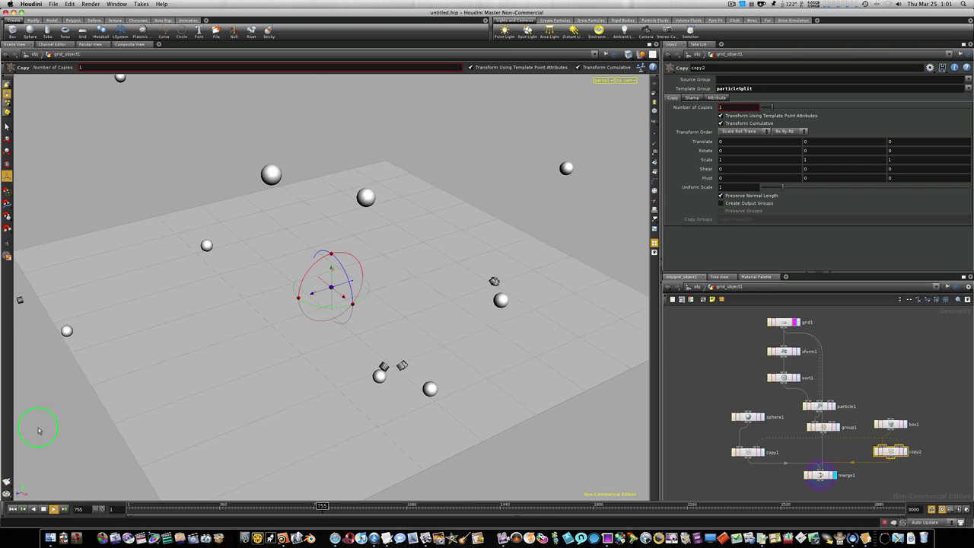
key(Escape)
mouse_move(237, 351)
mouse_down()
mouse_move(170, 343)
mouse_move(233, 350)
mouse_up()
key(Return)
key(Escape)
drag(456, 330, 454, 327)
key(Return)
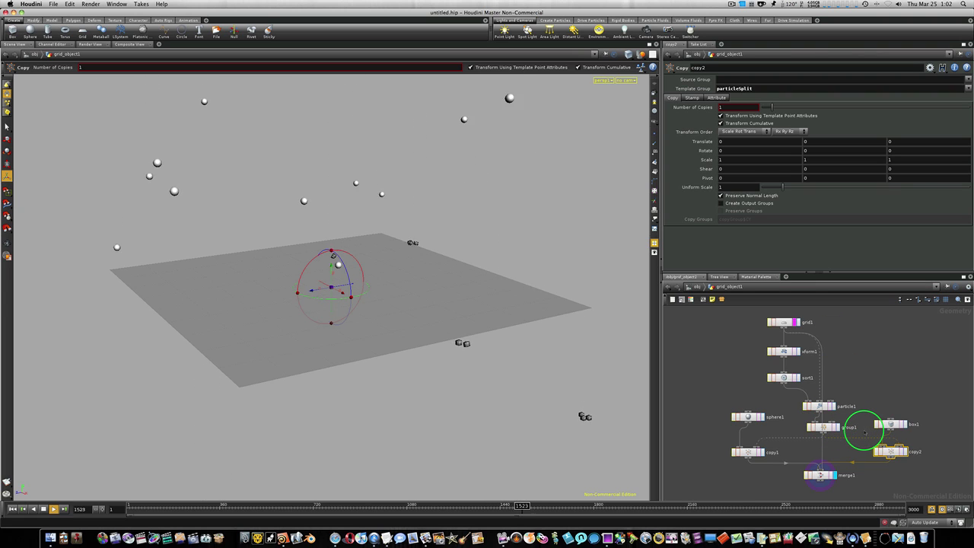
- Review particle1's Limits and State settings and group1's filter expression, then scrub to about frame 521
click(819, 407)
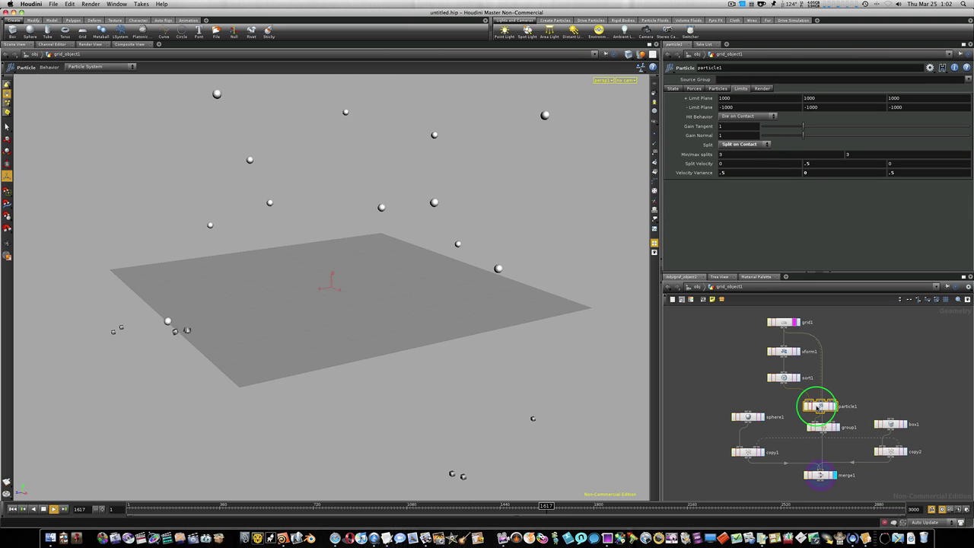
click(670, 88)
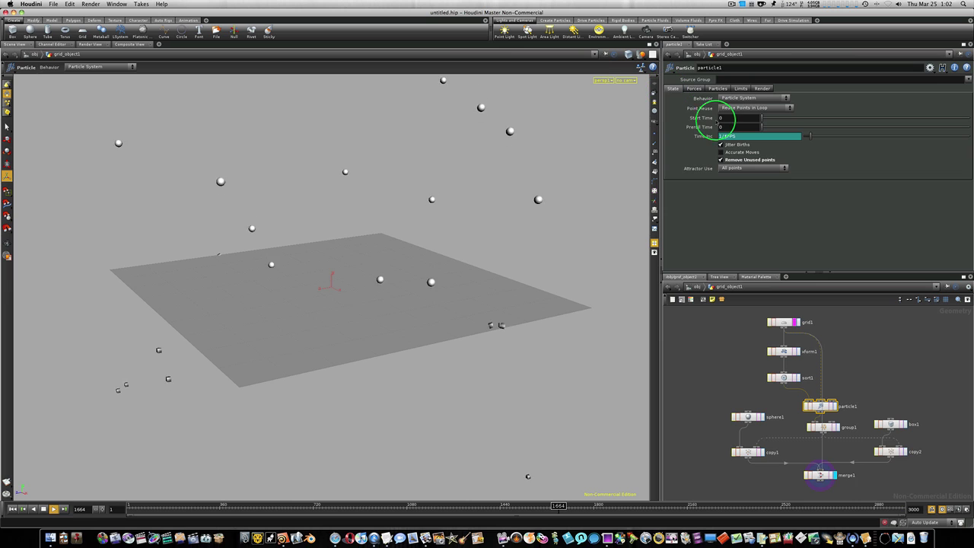
click(823, 426)
click(697, 152)
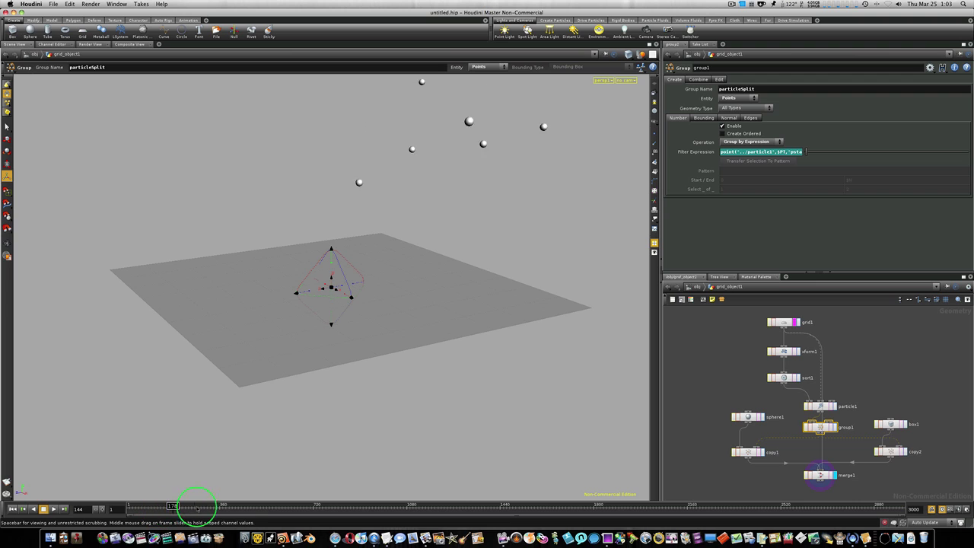
drag(198, 505, 262, 505)
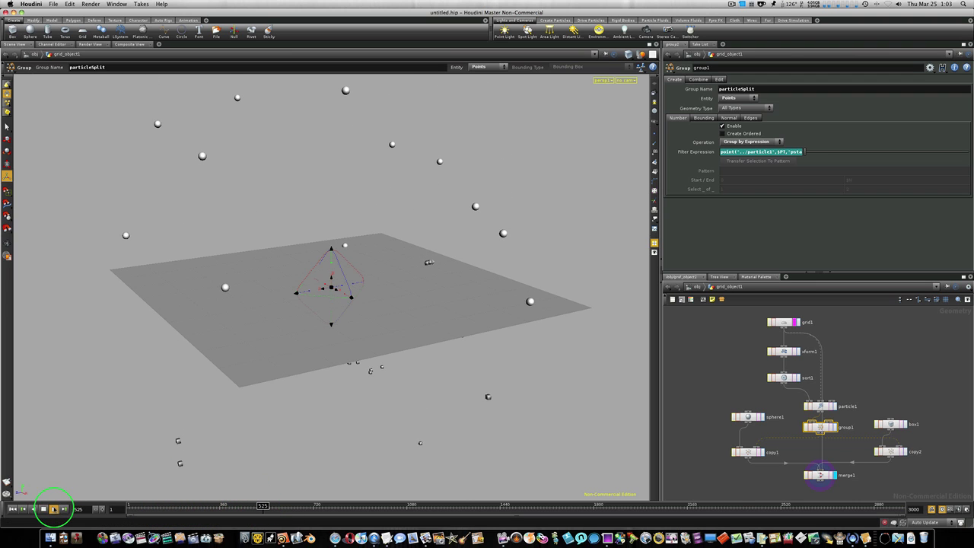